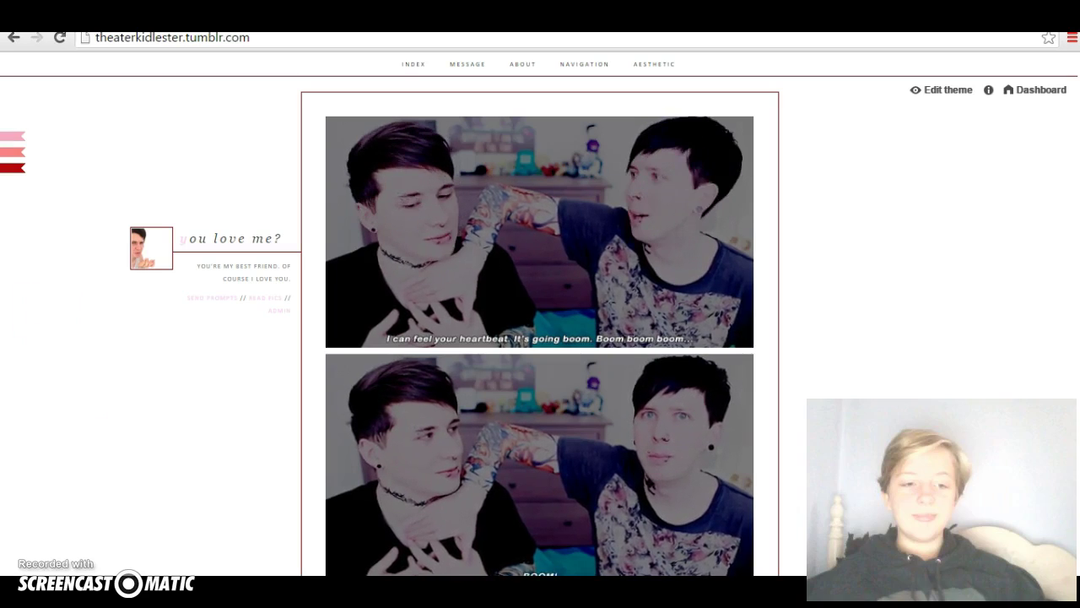
Drag across the slushiesandcoffee blog page toward its top-right Edit theme controls
{"action": "left_click_drag", "start_coordinate": [477, 275], "coordinate": [538, 310]}
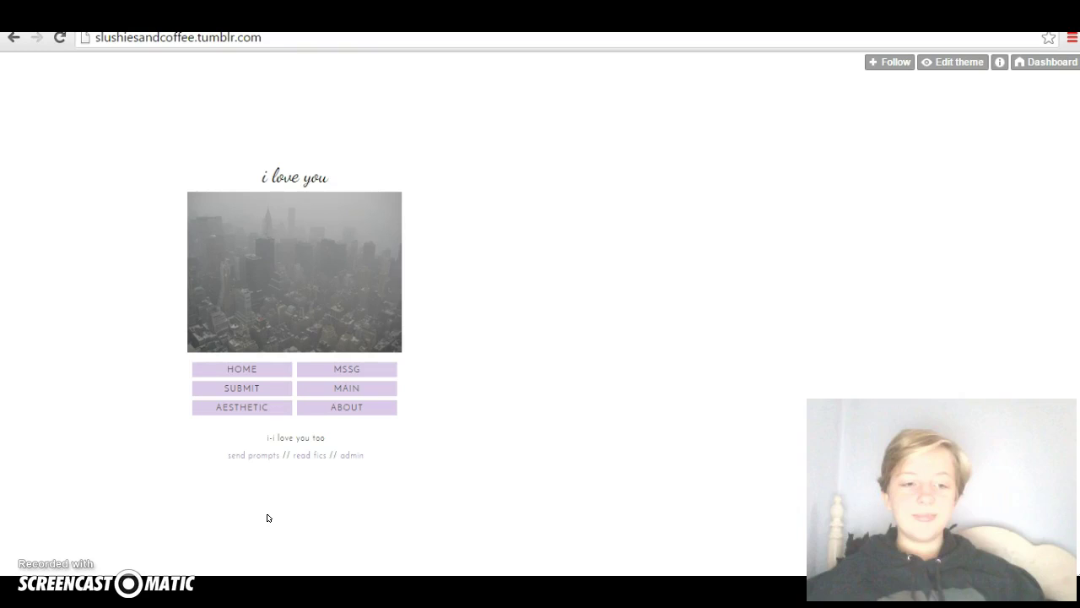
Open the blog's Customize page and the custom theme's HTML code beside the live preview
{"action": "left_click", "coordinate": [940, 69]}
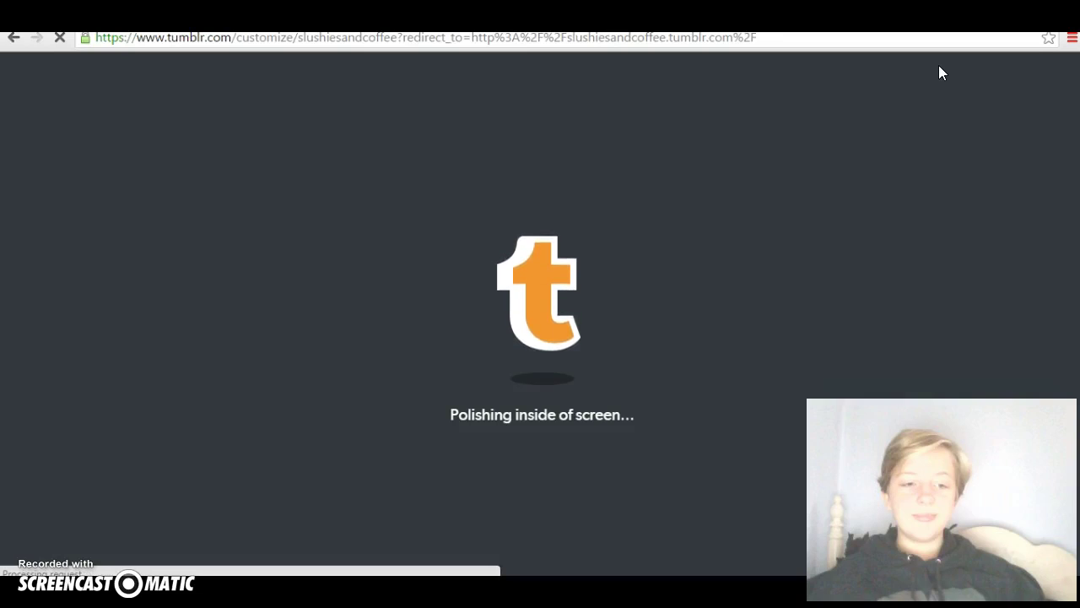
{"action": "left_click", "coordinate": [632, 234]}
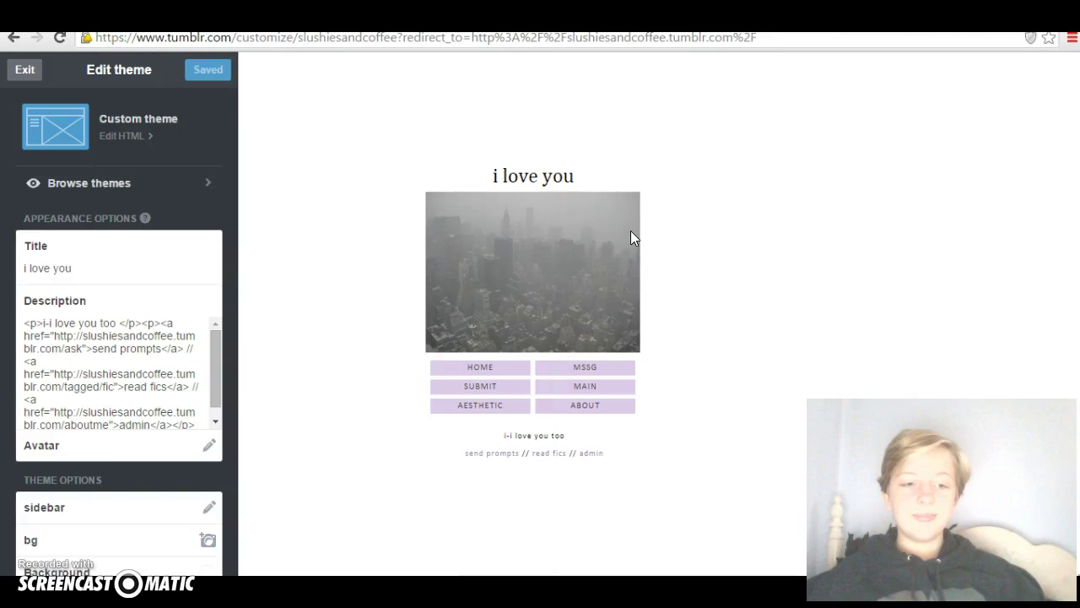
{"action": "left_click", "coordinate": [122, 136]}
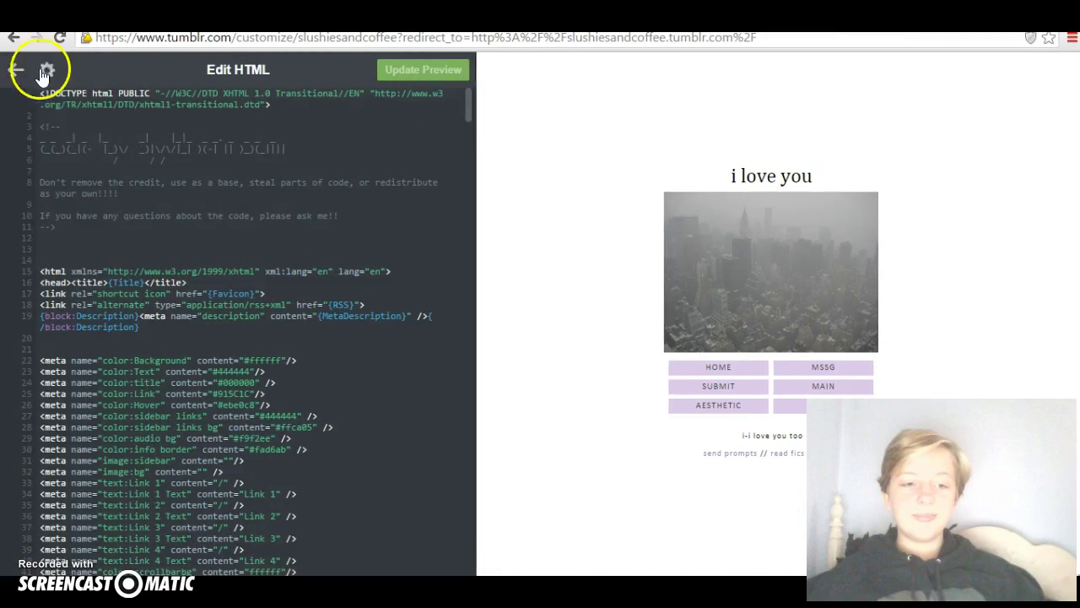
{"action": "left_click", "coordinate": [26, 81]}
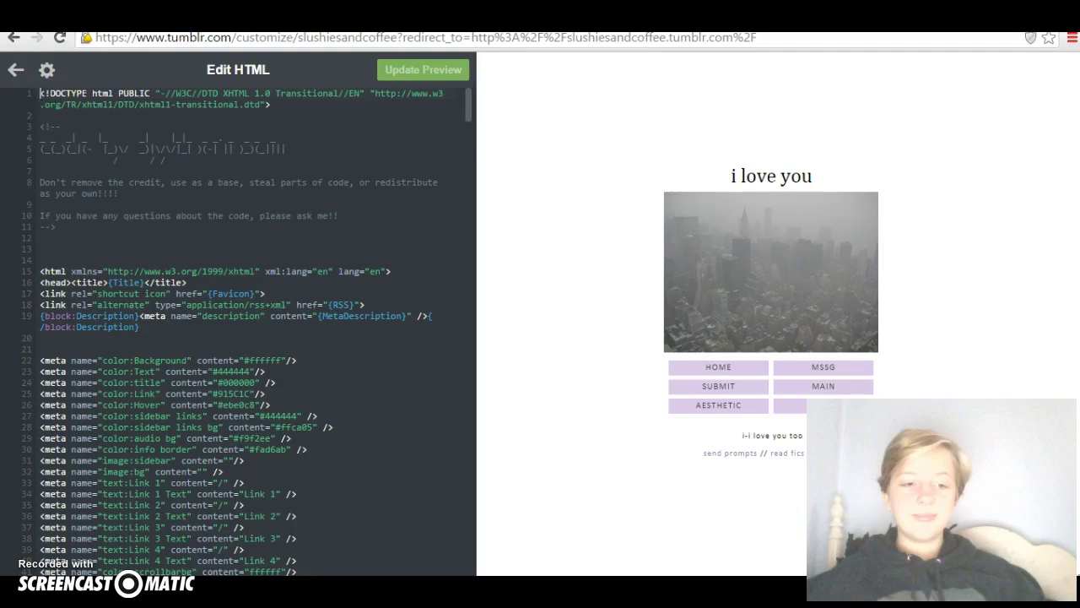
Scroll through the existing theme code and cut all of it out of the editor
{"action": "scroll", "coordinate": [27, 371], "scroll_direction": "down", "scroll_amount": 2}
{"action": "scroll", "coordinate": [236, 329], "scroll_direction": "down", "scroll_amount": 12}
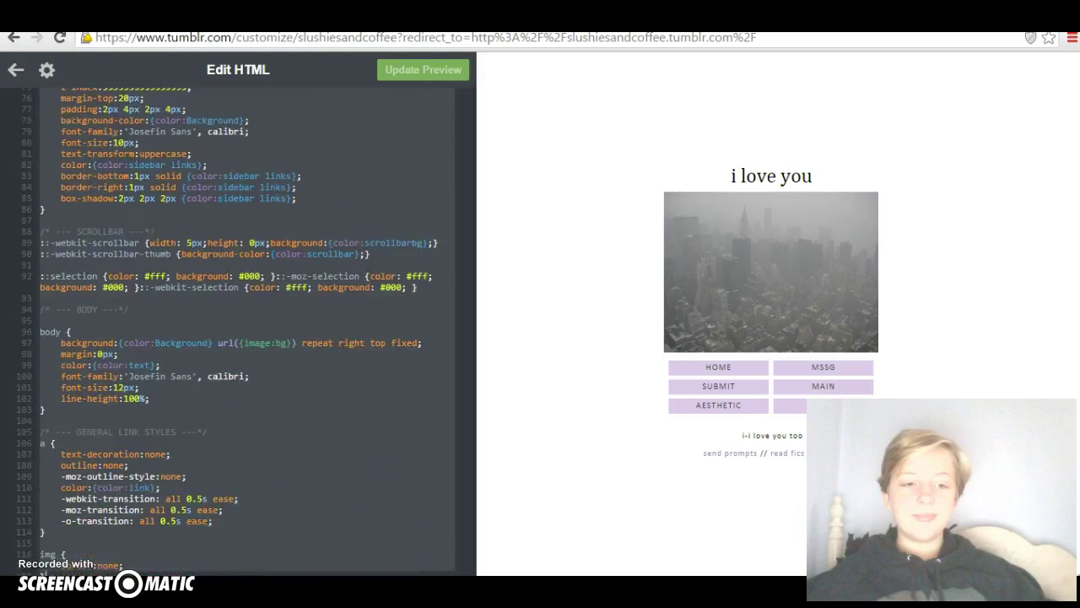
{"action": "scroll", "coordinate": [236, 329], "scroll_direction": "down", "scroll_amount": 18}
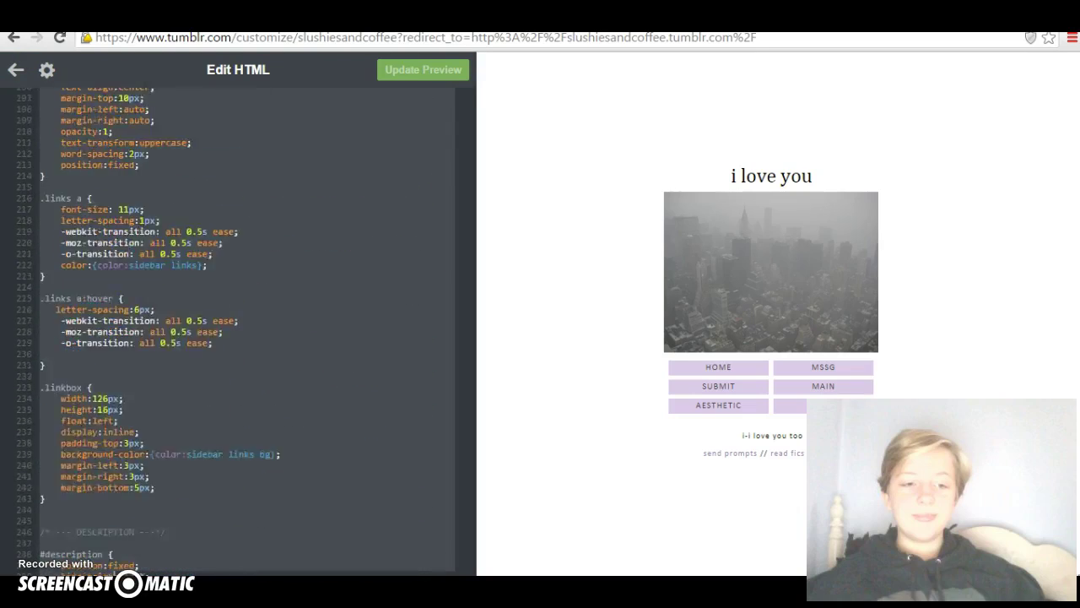
{"action": "scroll", "coordinate": [237, 329], "scroll_direction": "down", "scroll_amount": 15}
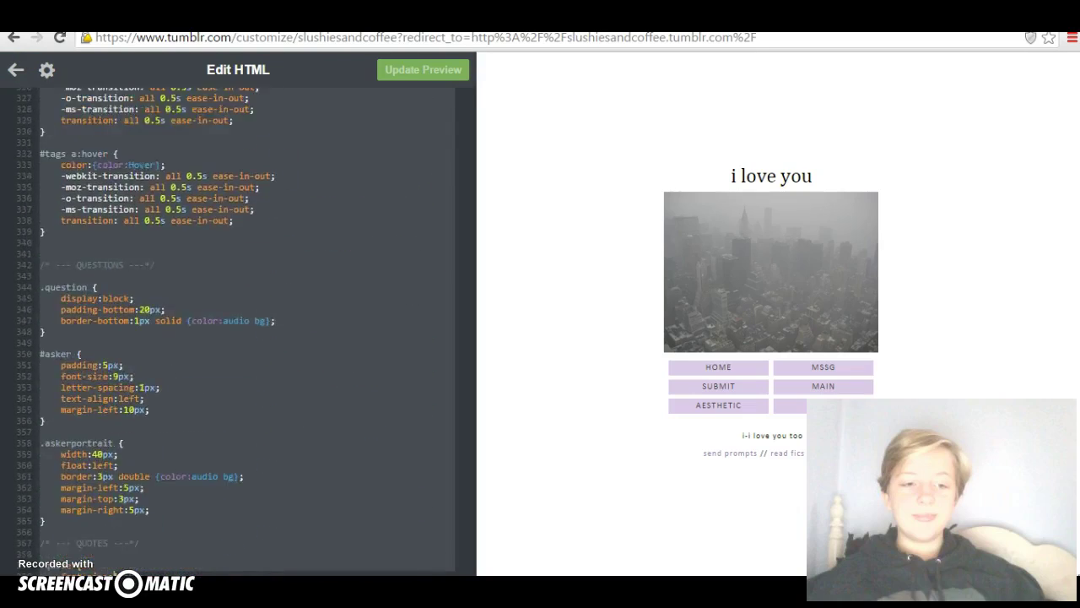
{"action": "scroll", "coordinate": [236, 329], "scroll_direction": "down", "scroll_amount": 14}
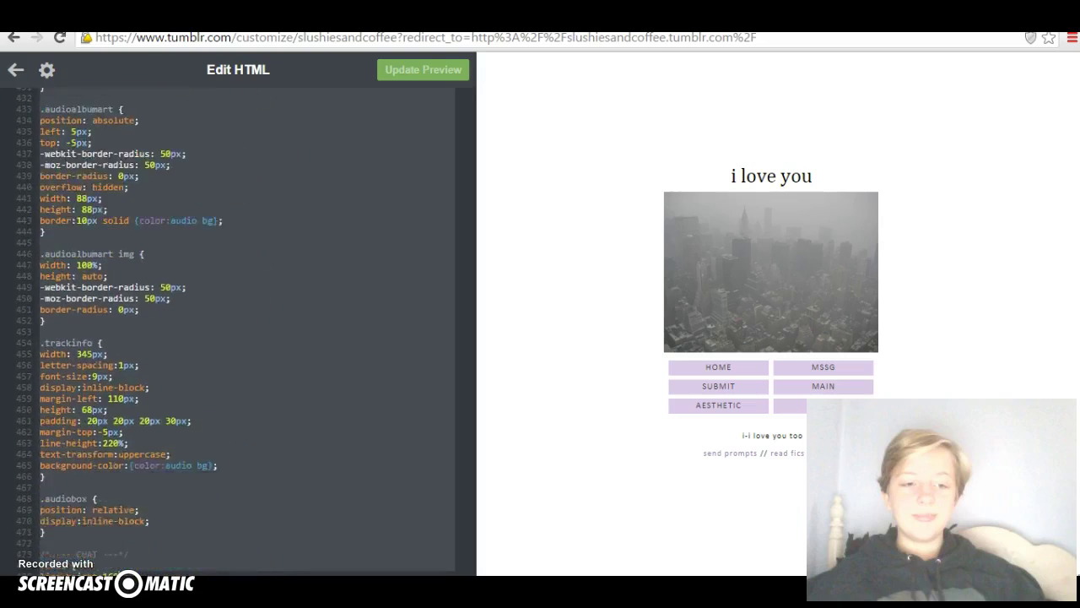
{"action": "scroll", "coordinate": [236, 329], "scroll_direction": "down", "scroll_amount": 15}
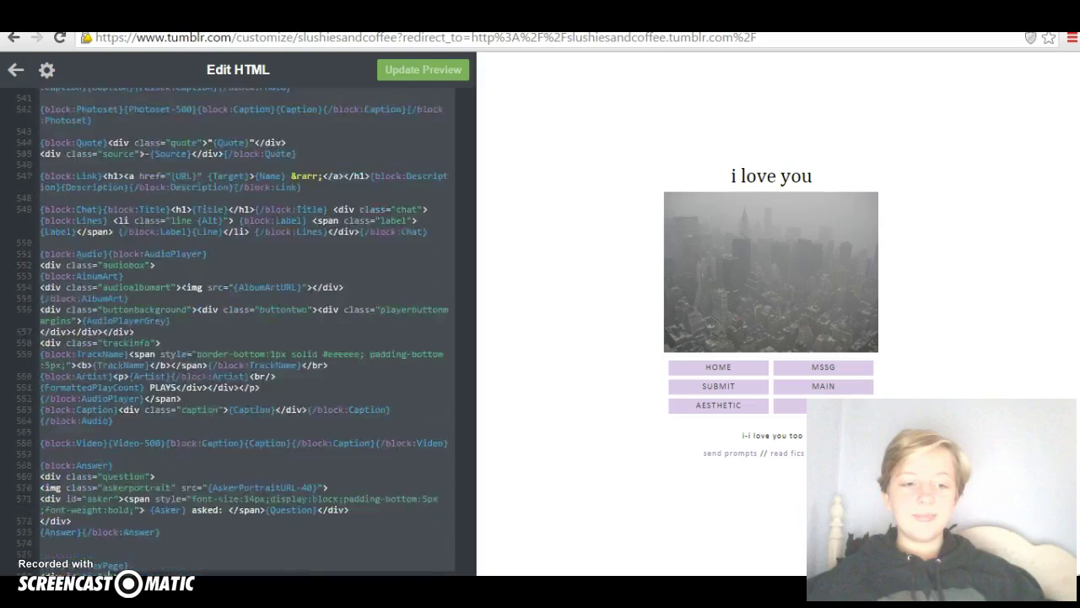
{"action": "scroll", "coordinate": [237, 329], "scroll_direction": "down", "scroll_amount": 5}
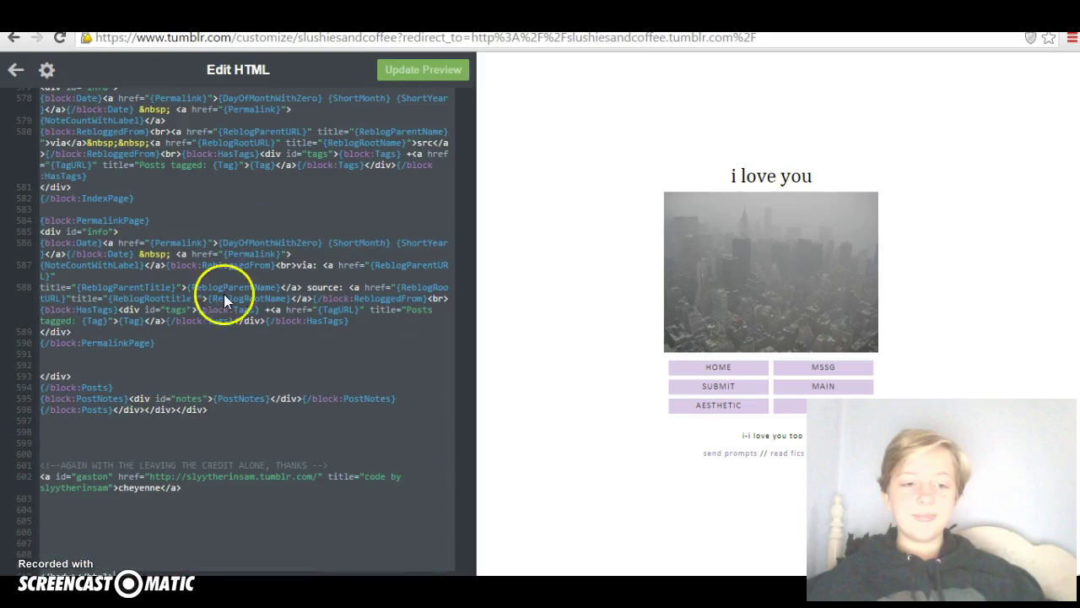
{"action": "right_click", "coordinate": [251, 396]}
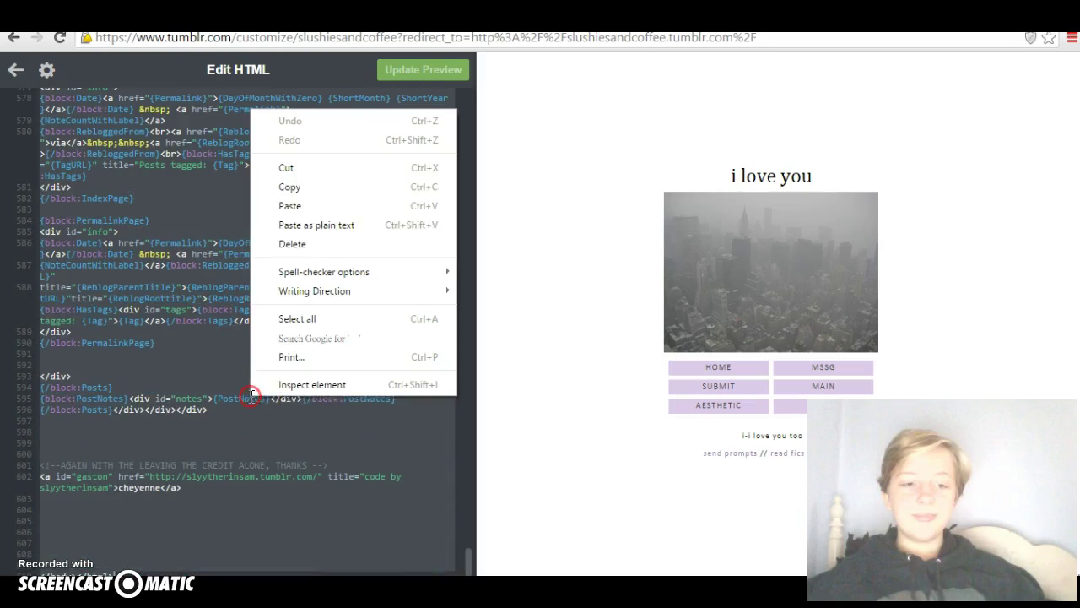
{"action": "left_click", "coordinate": [283, 168]}
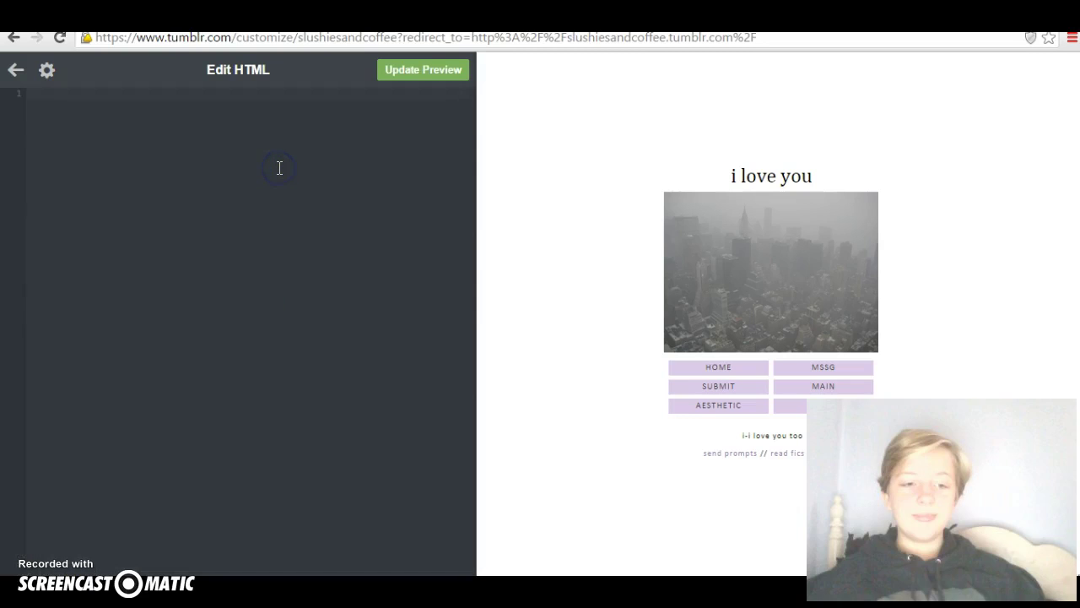
Paste in the copied custom theme code, update the preview, and save the theme
{"action": "right_click", "coordinate": [280, 167]}
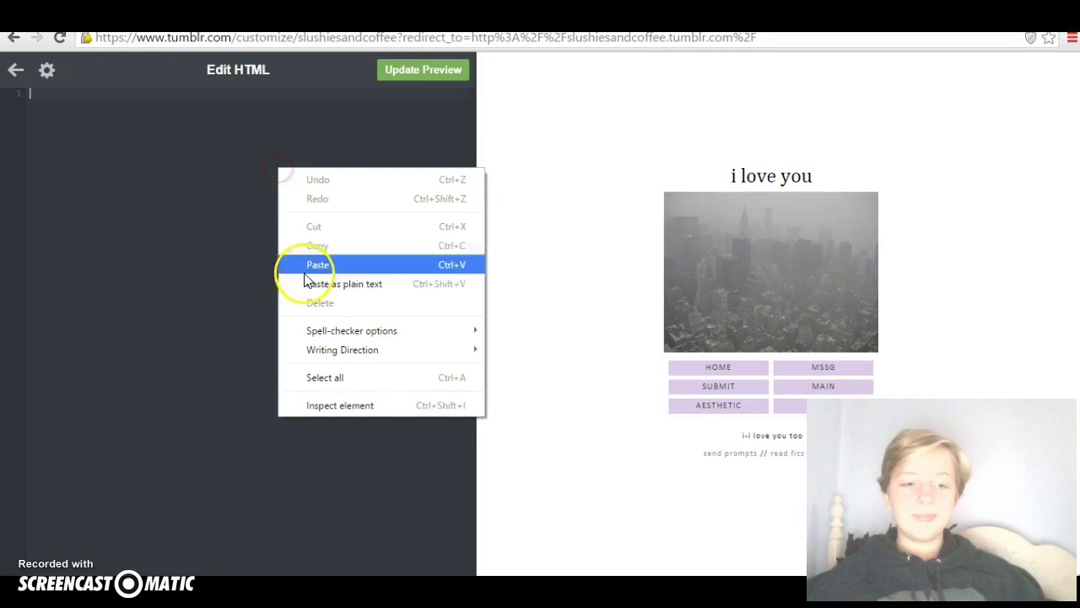
{"action": "left_click", "coordinate": [312, 278]}
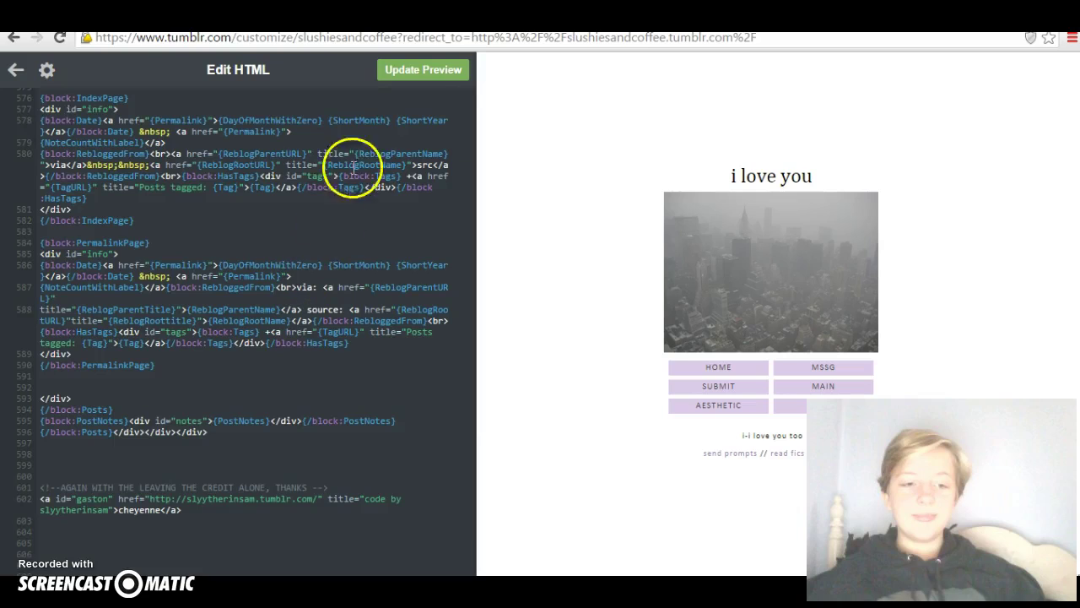
{"action": "left_click", "coordinate": [430, 68]}
{"action": "left_click", "coordinate": [336, 71]}
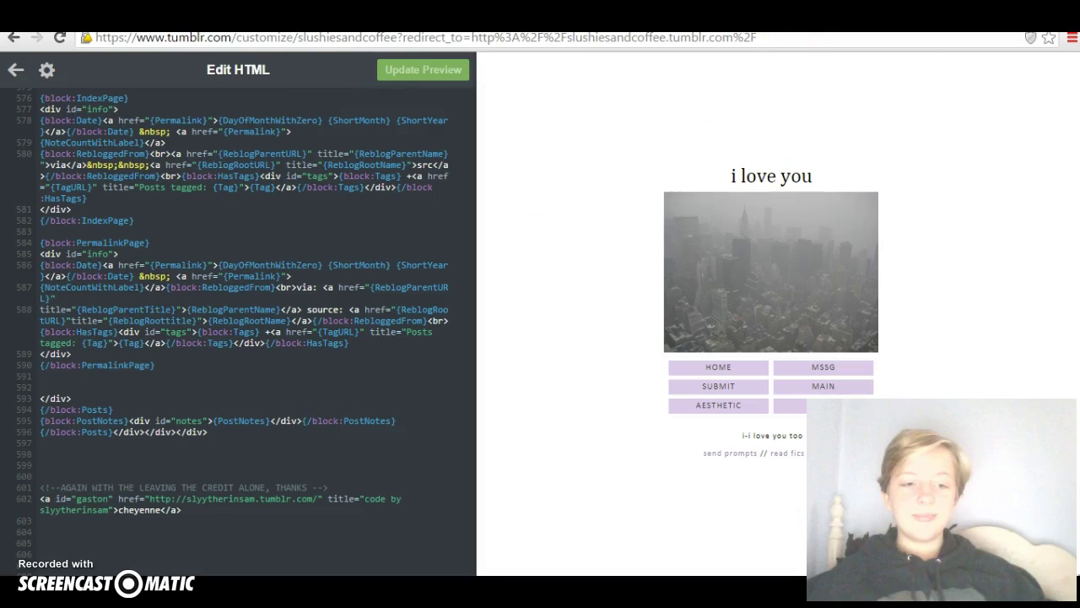
In a new tab, open Chrome's History page and scroll to today's entries
{"action": "key", "text": "ctrl+t"}
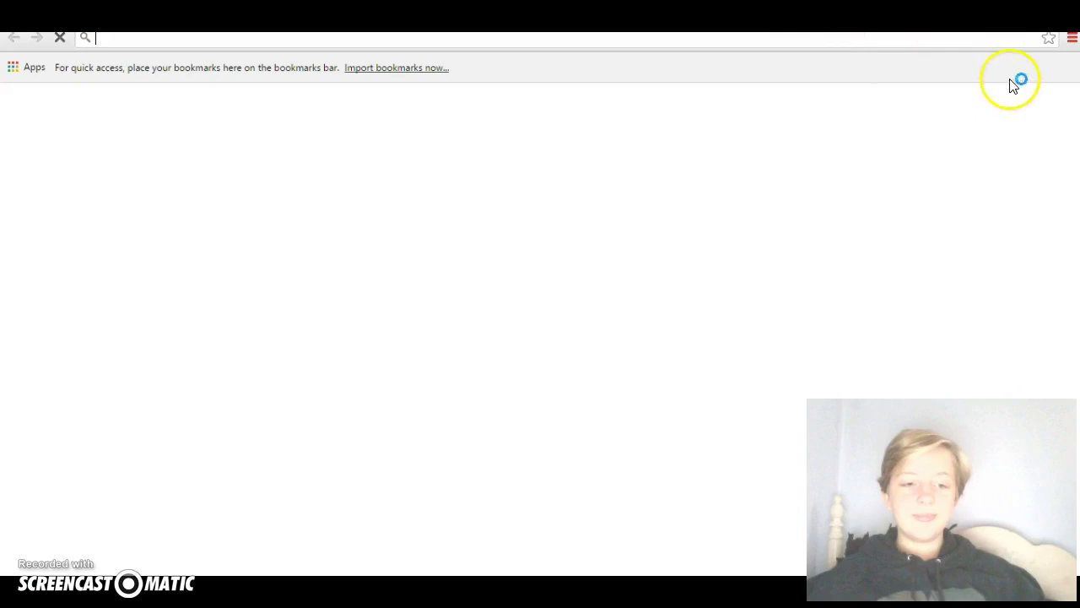
{"action": "left_click", "coordinate": [1072, 40]}
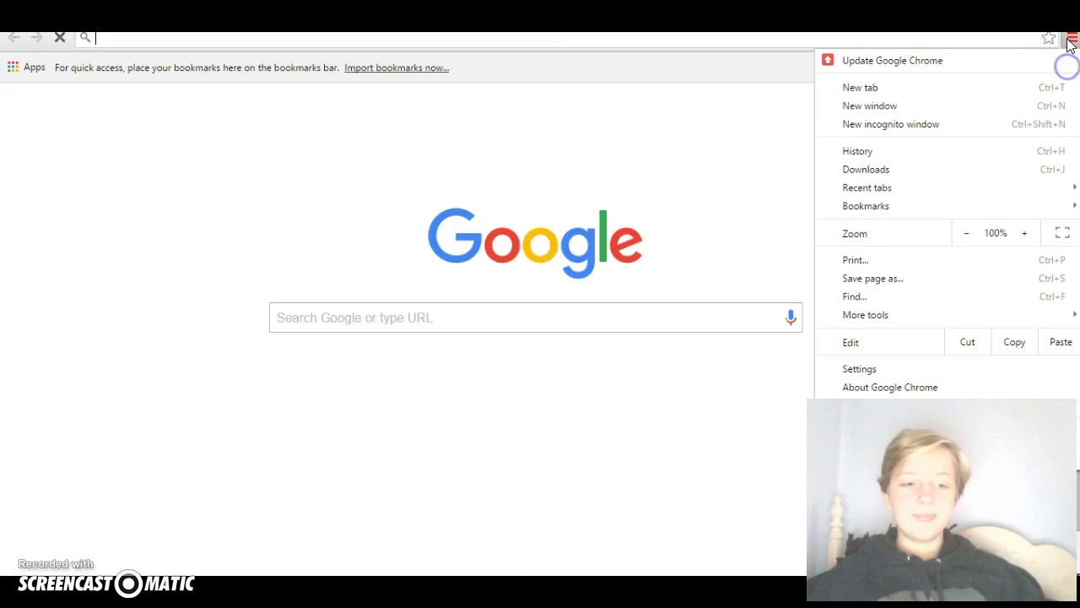
{"action": "left_click", "coordinate": [884, 155]}
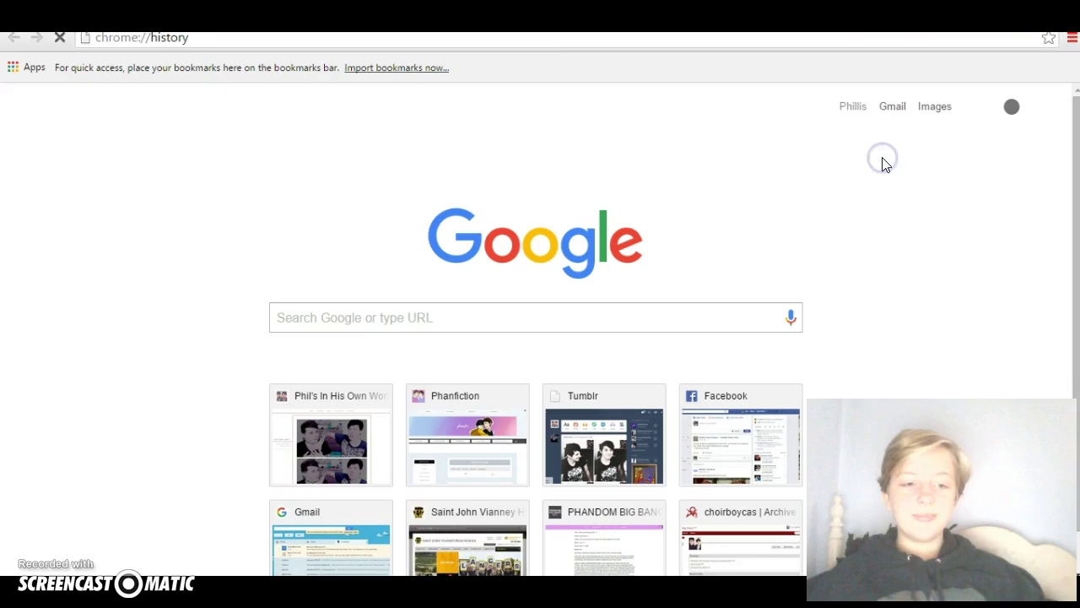
{"action": "left_click", "coordinate": [884, 164]}
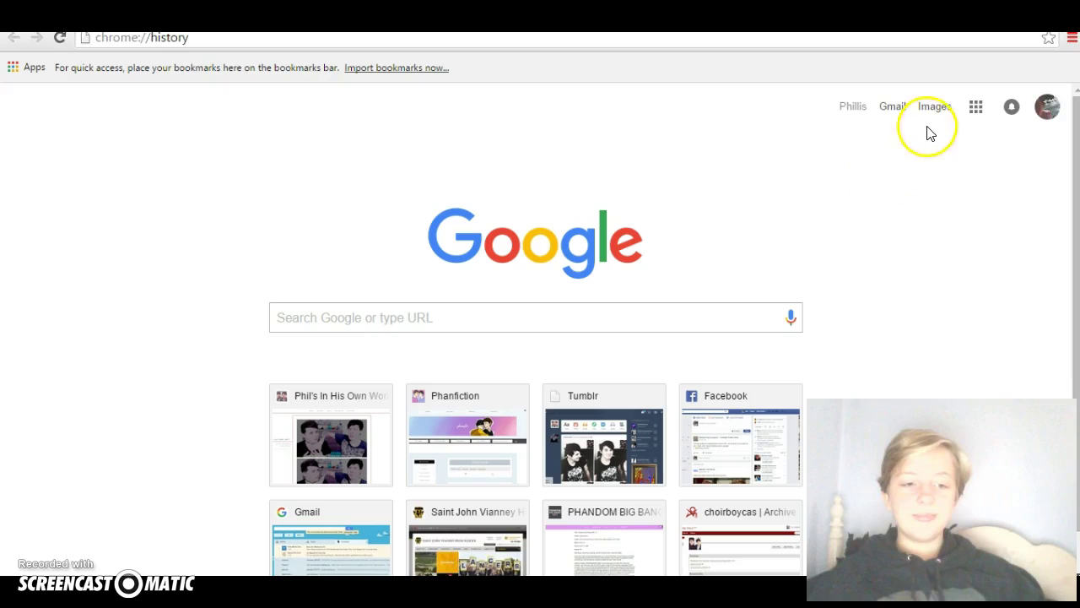
{"action": "left_click", "coordinate": [1071, 39]}
{"action": "left_click", "coordinate": [568, 203]}
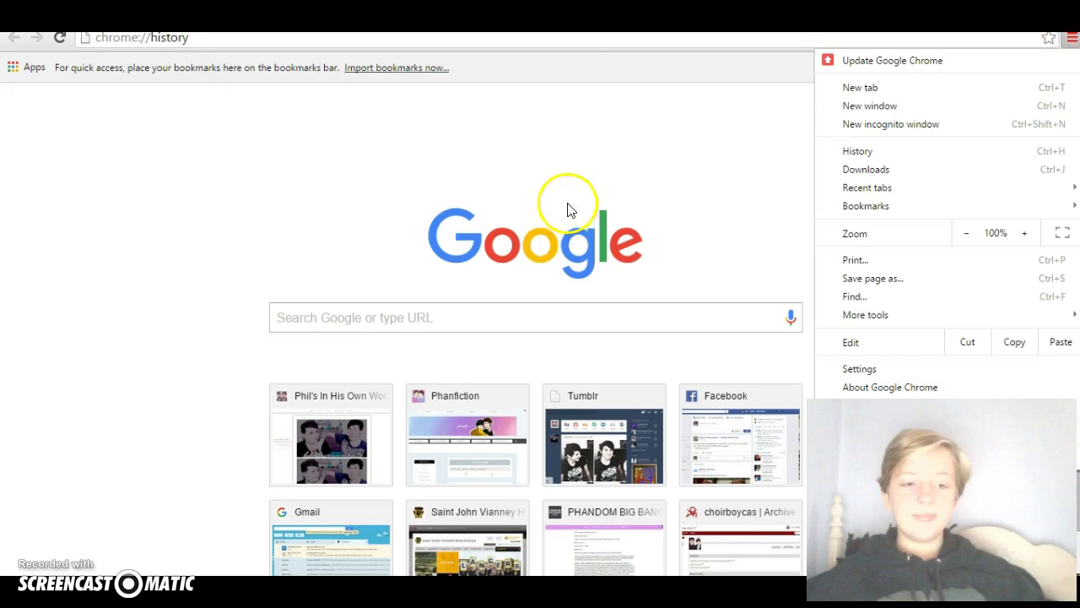
{"action": "left_click", "coordinate": [1071, 37]}
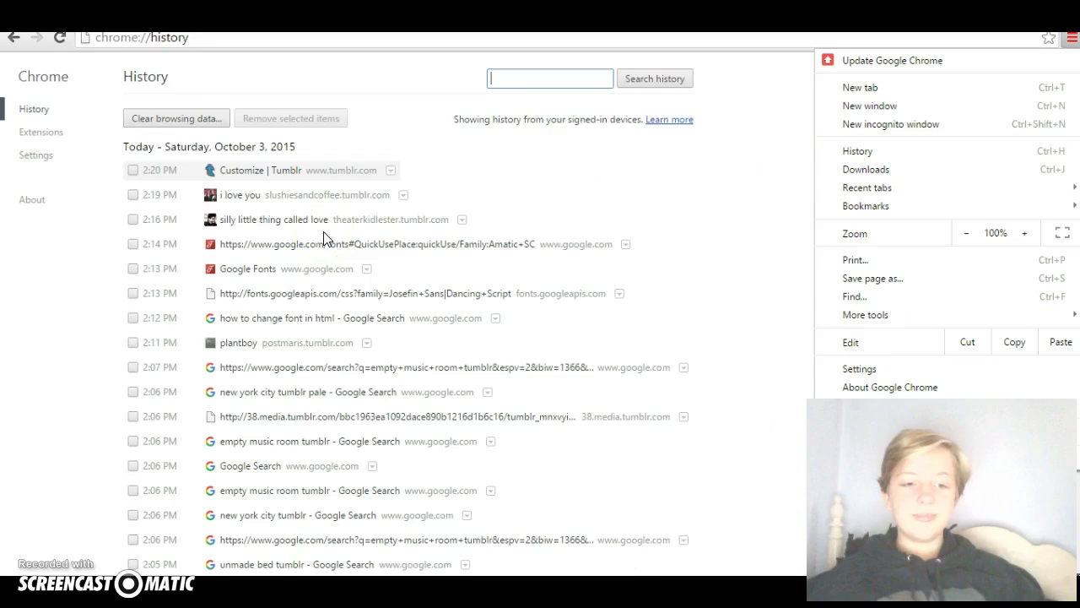
{"action": "left_click", "coordinate": [333, 76]}
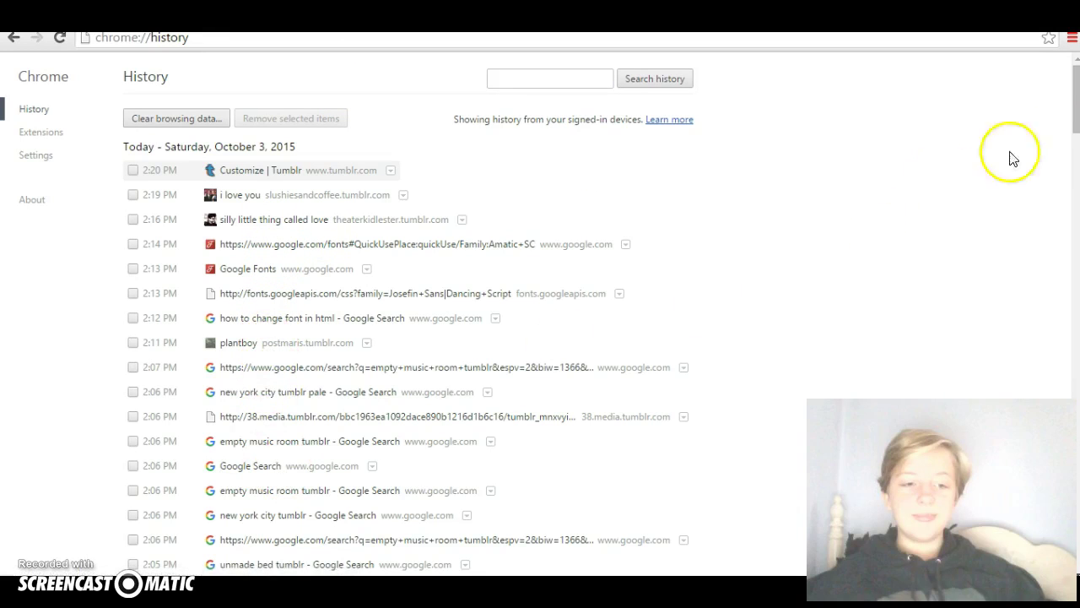
{"action": "left_click_drag", "start_coordinate": [1073, 109], "coordinate": [1072, 150]}
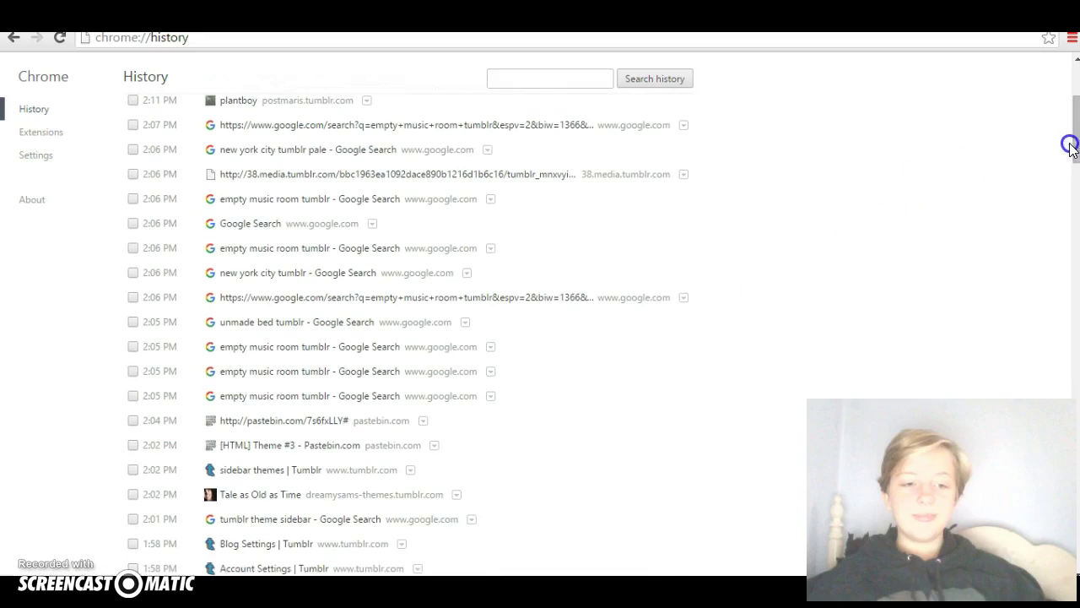
{"action": "left_click", "coordinate": [265, 496]}
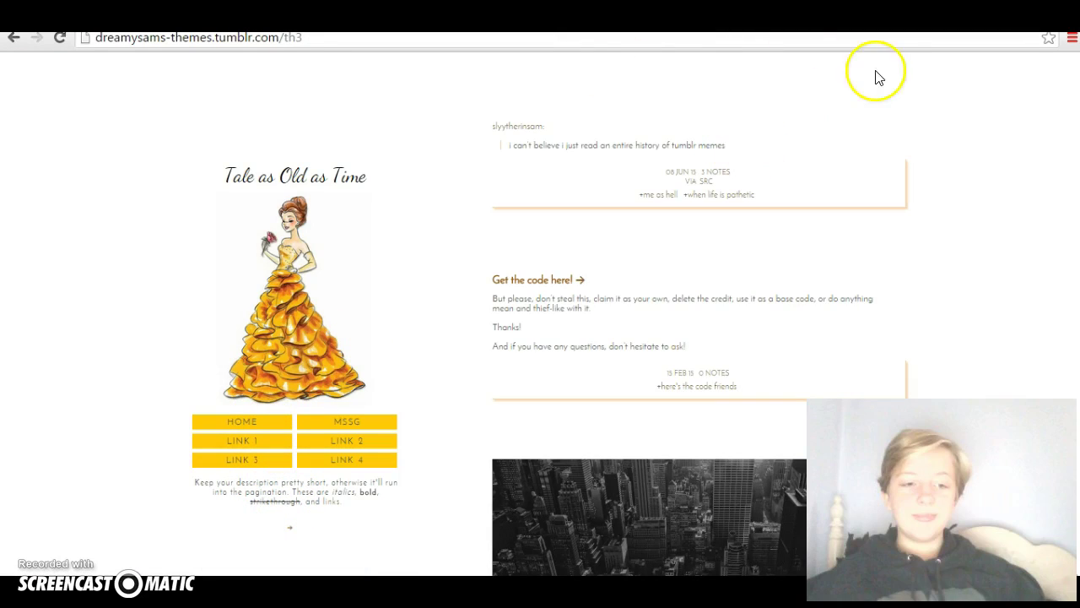
{"action": "left_click", "coordinate": [1070, 38]}
{"action": "left_click", "coordinate": [595, 265]}
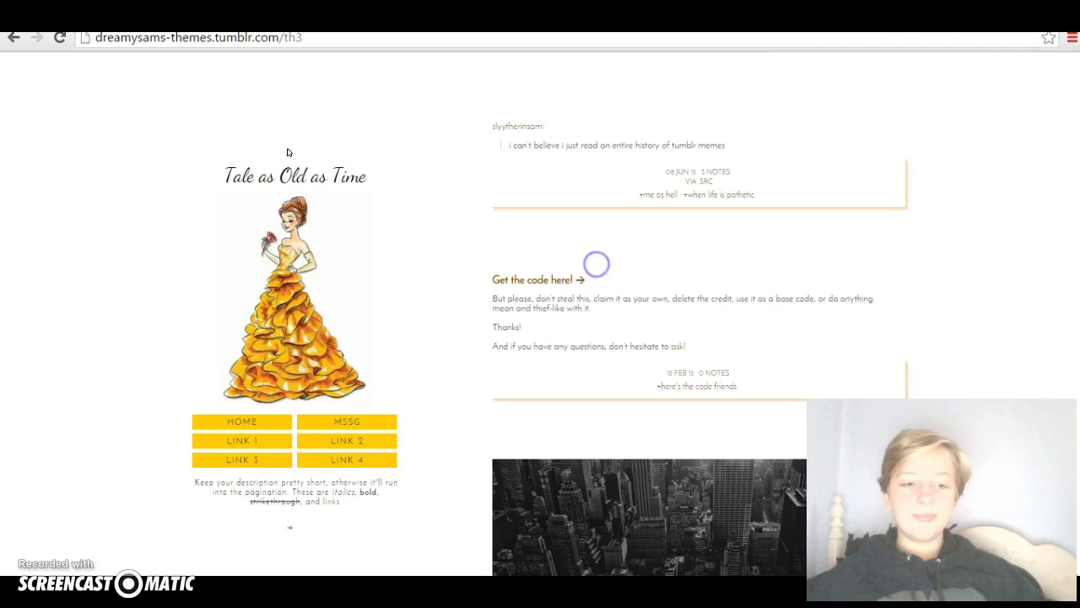
{"action": "left_click", "coordinate": [13, 38]}
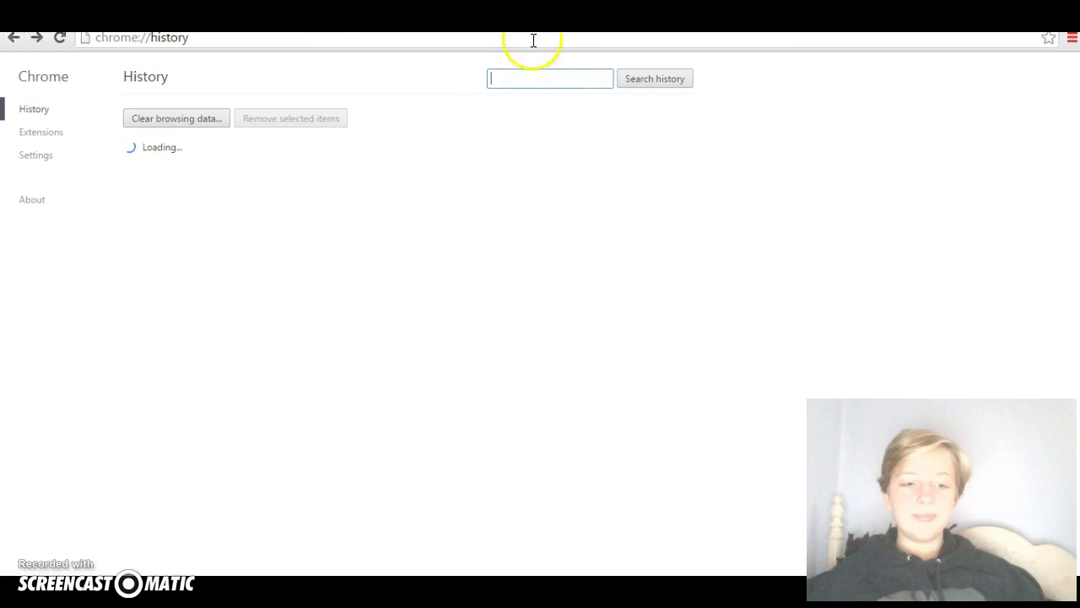
Search Chrome history for 'pastebin' and open the most recent Theme #3 paste
{"action": "type", "text": "paste"}
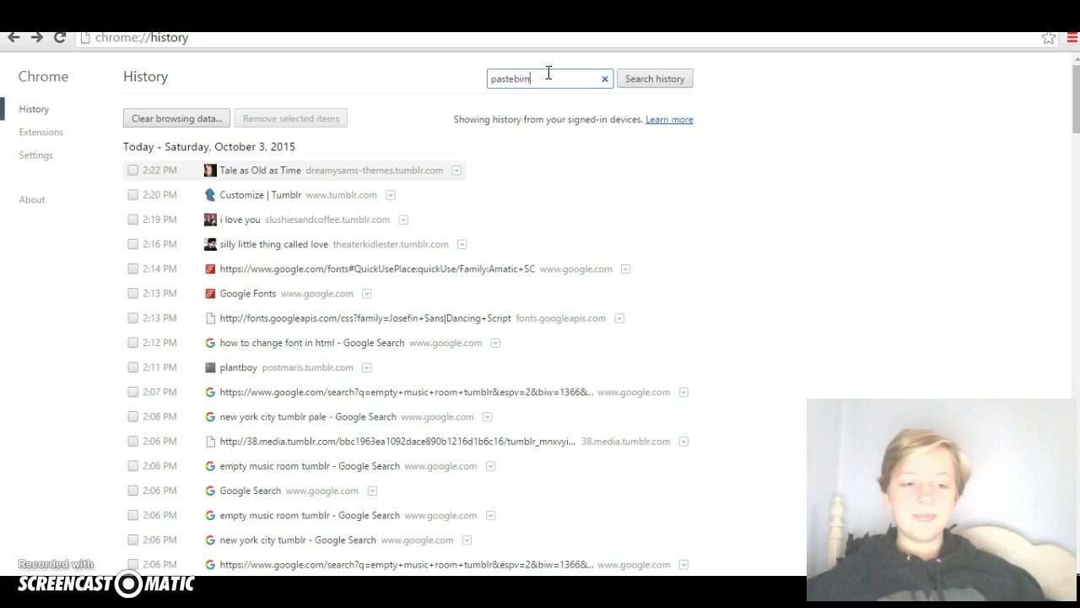
{"action": "type", "text": "bin"}
{"action": "key", "text": "Return"}
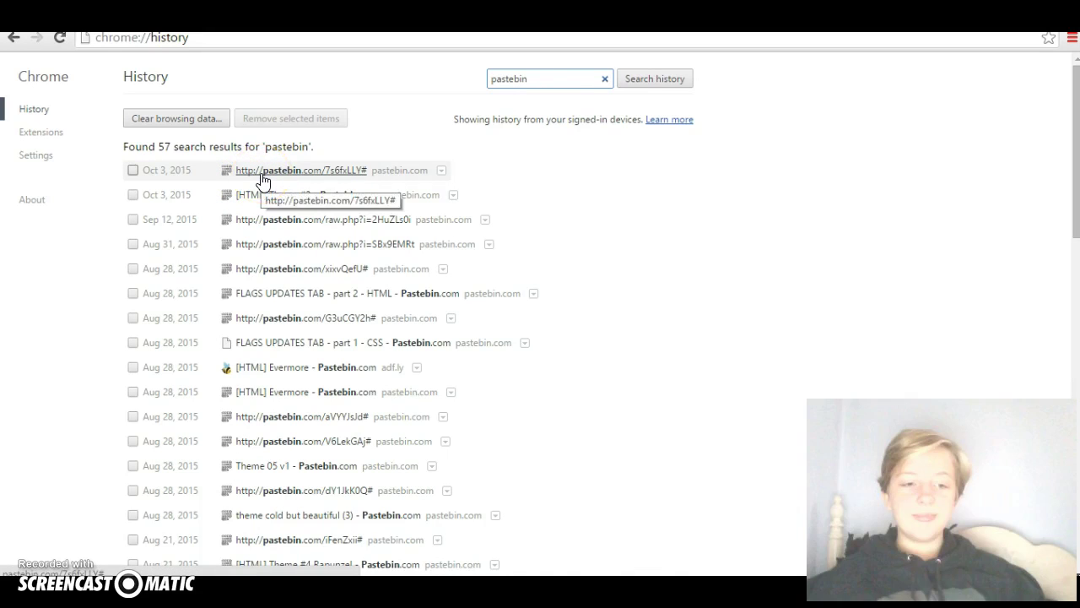
{"action": "left_click", "coordinate": [262, 173]}
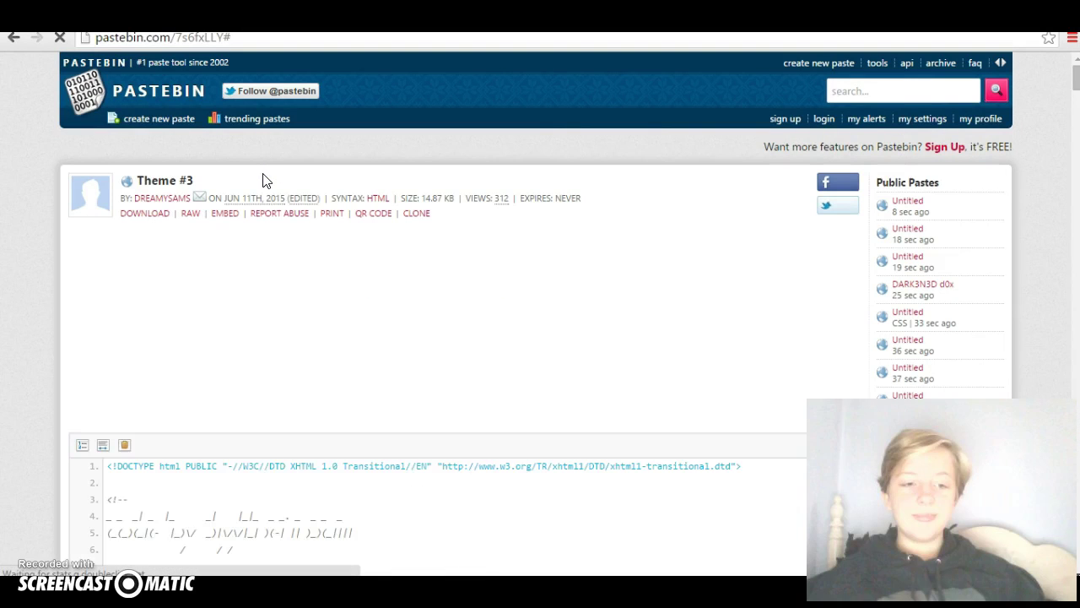
Select the entire Theme #3 code on Pastebin and copy it to the clipboard
{"action": "left_click", "coordinate": [787, 187]}
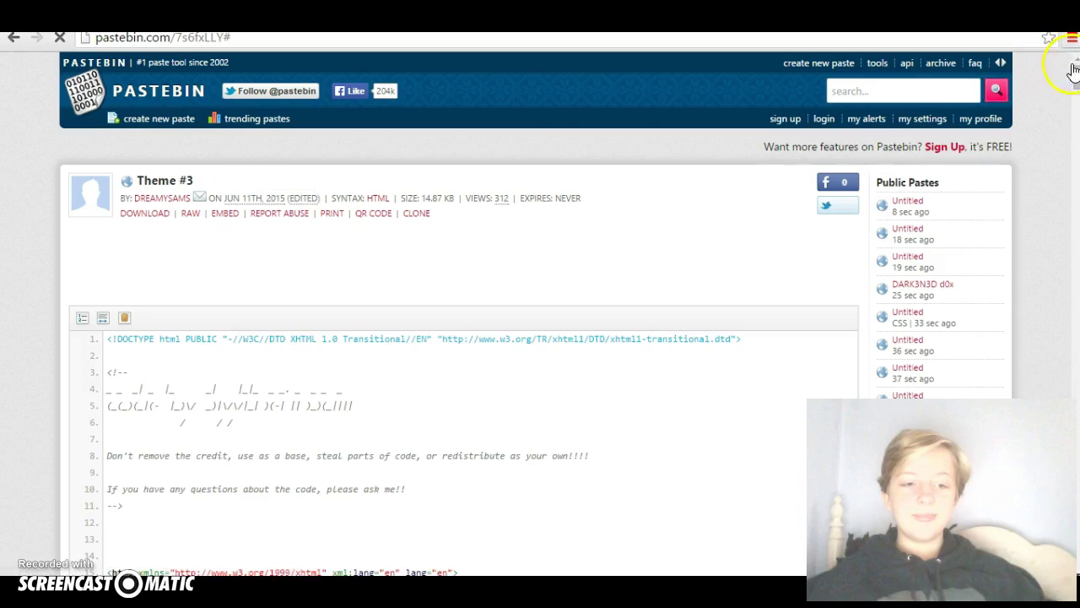
{"action": "left_click", "coordinate": [447, 246]}
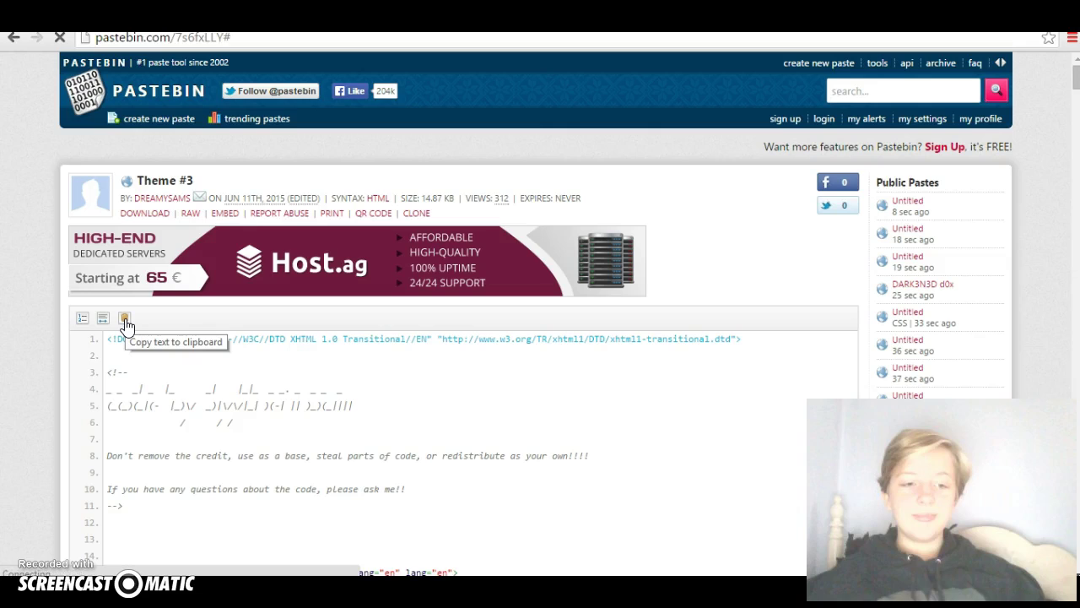
{"action": "left_click", "coordinate": [124, 323]}
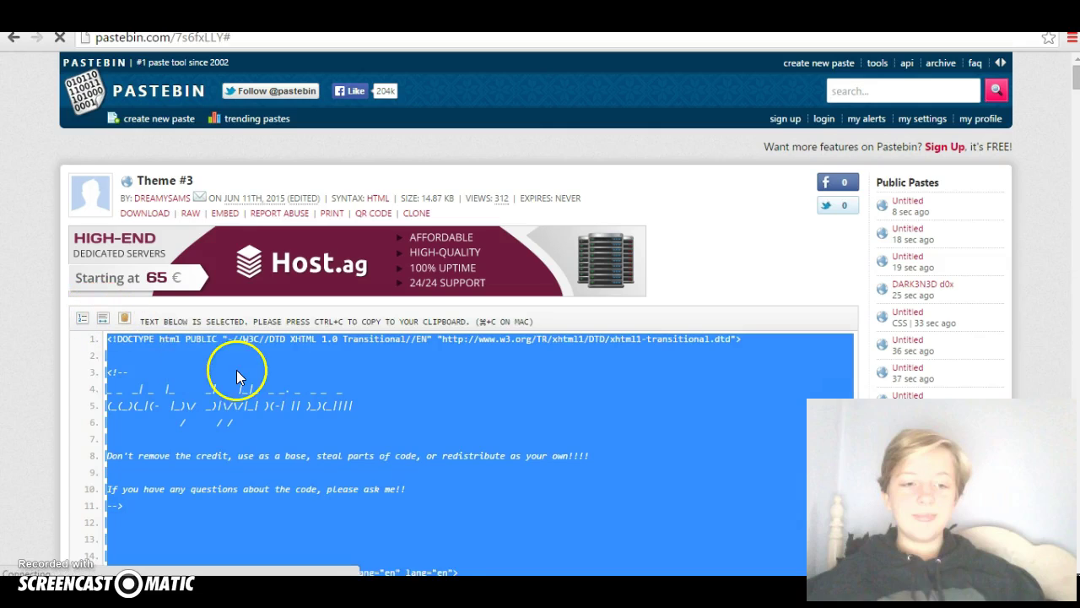
{"action": "right_click", "coordinate": [238, 372]}
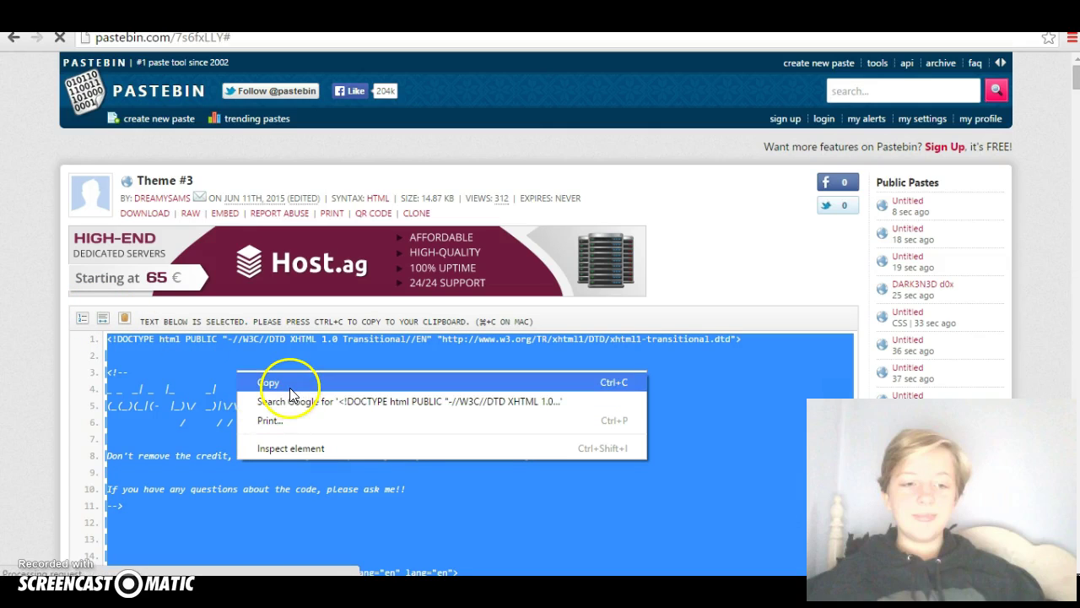
{"action": "left_click", "coordinate": [290, 387]}
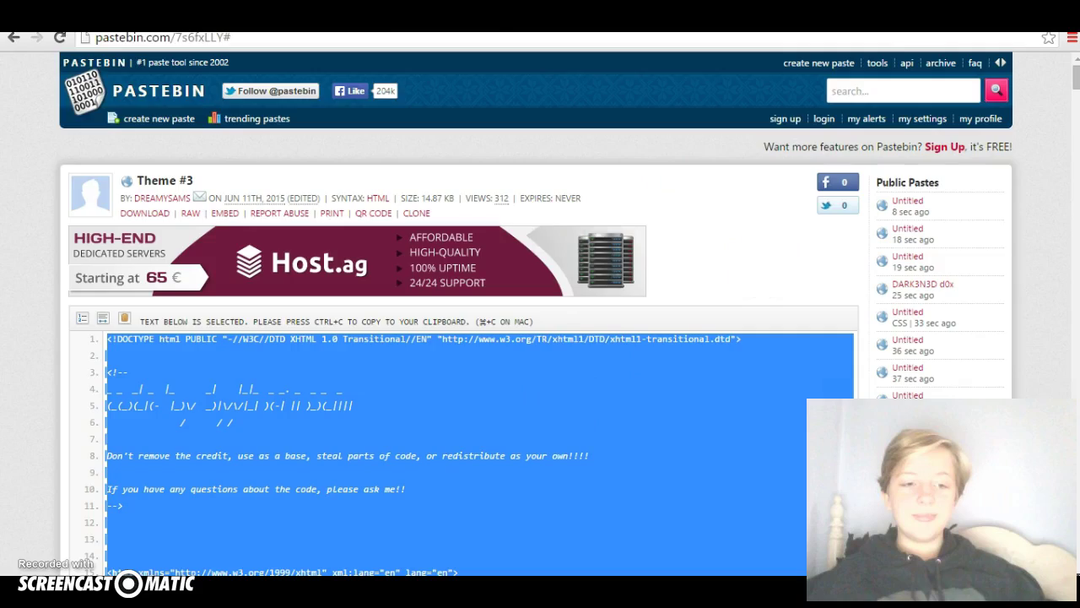
Return to the Tumblr customizer tab, back out of Edit HTML, and scroll the theme options
{"action": "key", "text": "ctrl+Tab"}
{"action": "key", "text": "ctrl+Tab"}
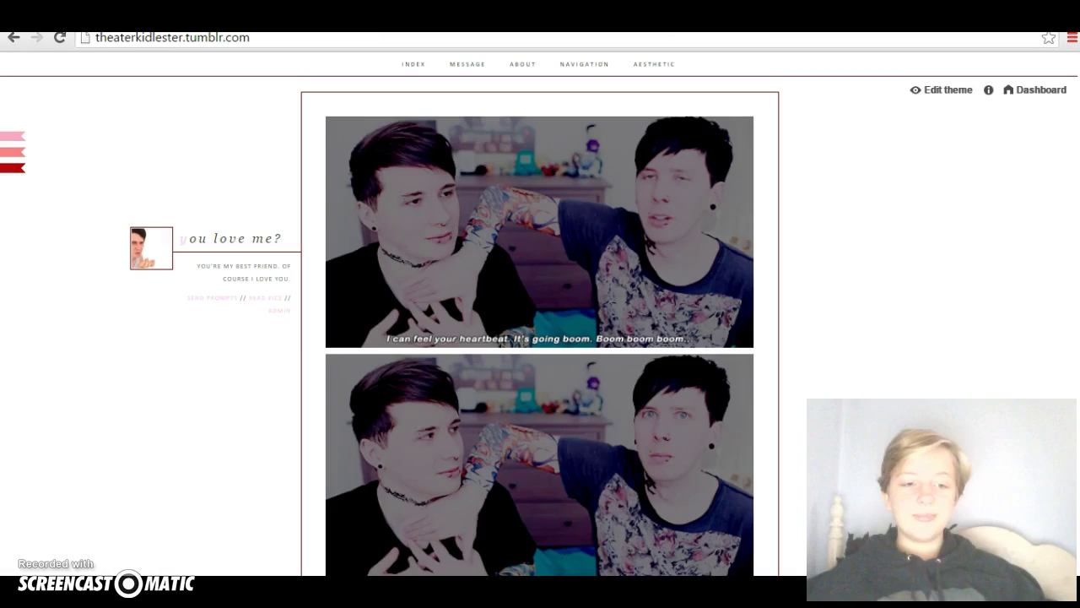
{"action": "key", "text": "ctrl+Tab"}
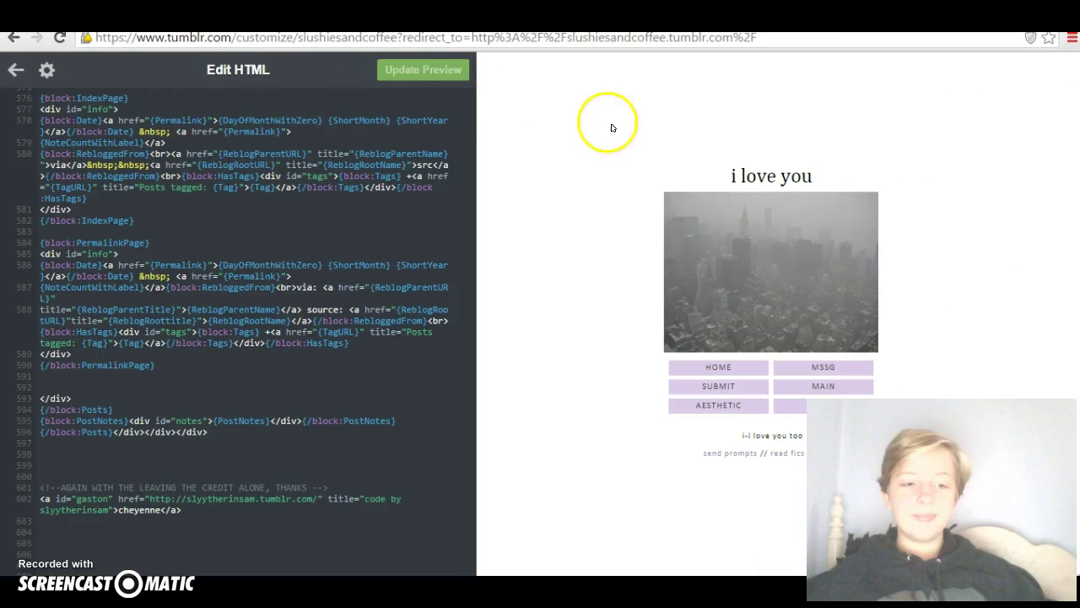
{"action": "left_click", "coordinate": [14, 71]}
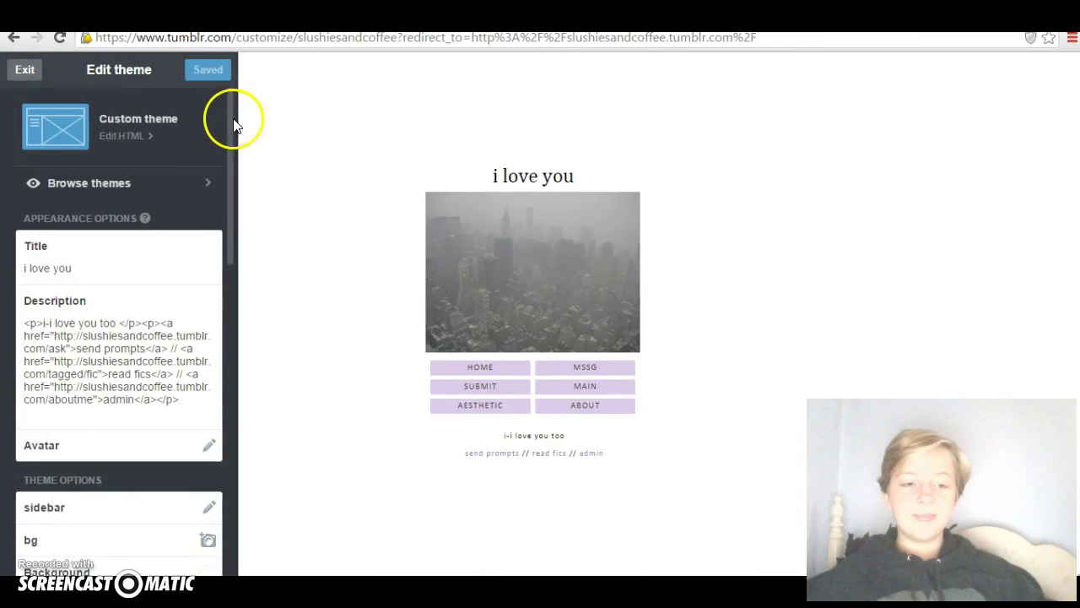
{"action": "left_click_drag", "start_coordinate": [230, 113], "coordinate": [224, 209]}
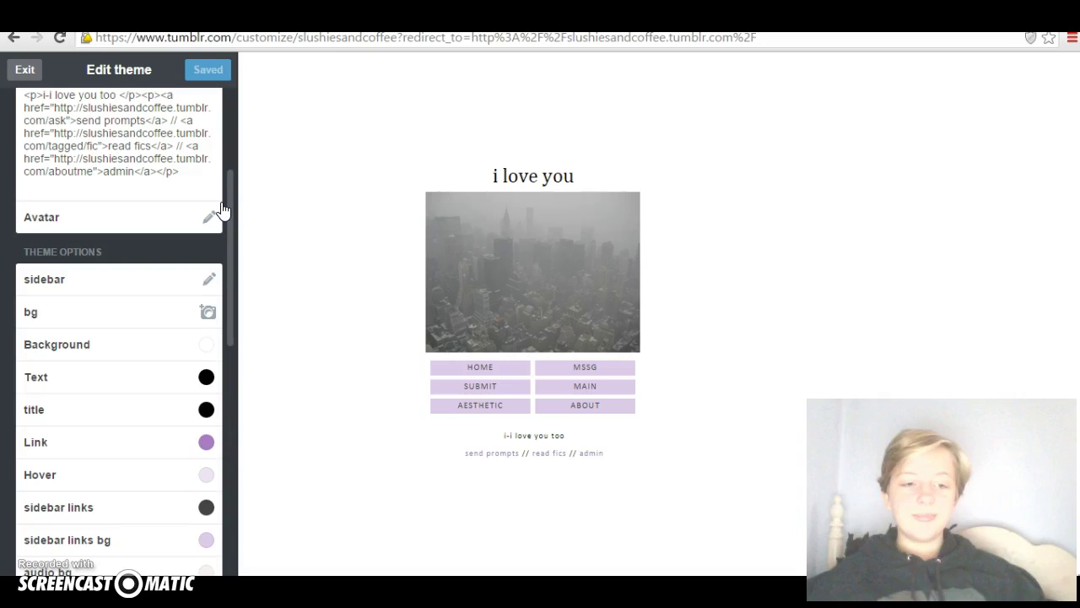
Exit the theme customizer and go forward to the 'you love me?' blog page
{"action": "left_click", "coordinate": [24, 69]}
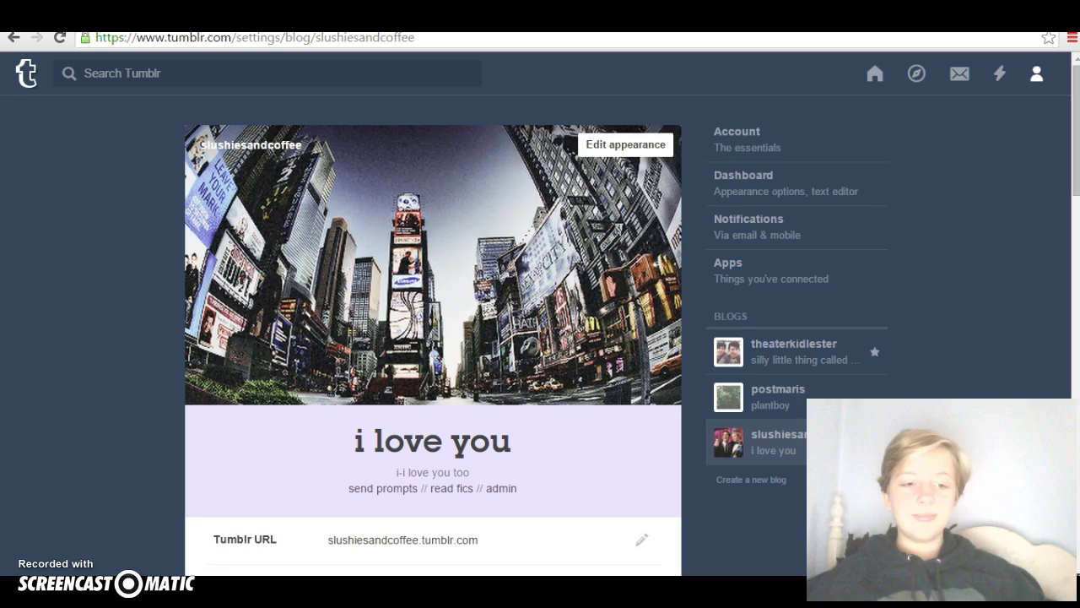
{"action": "key", "text": "alt+Left"}
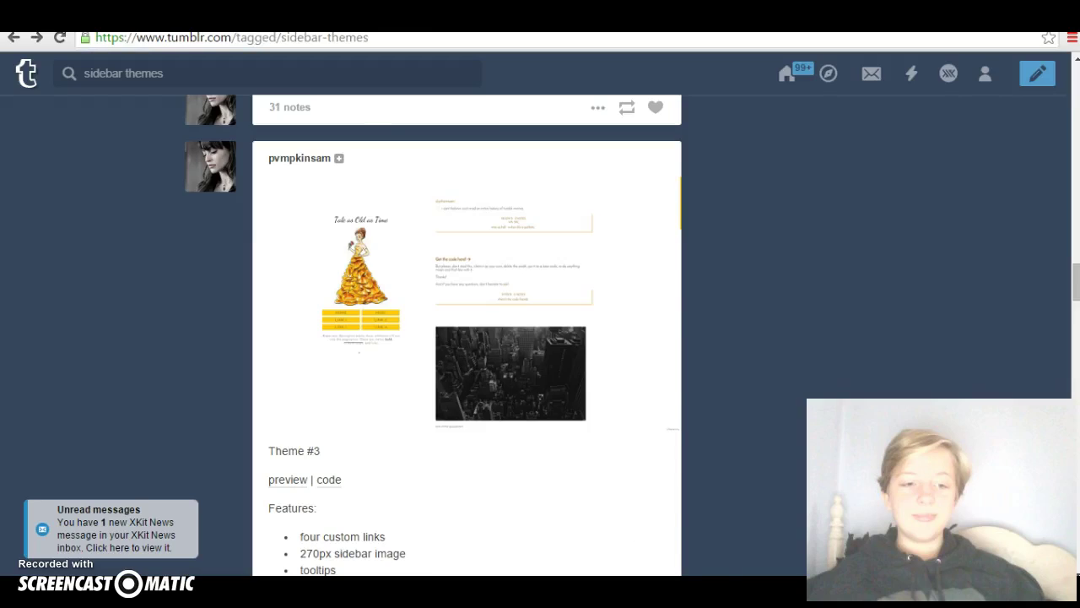
{"action": "key", "text": "alt+Right"}
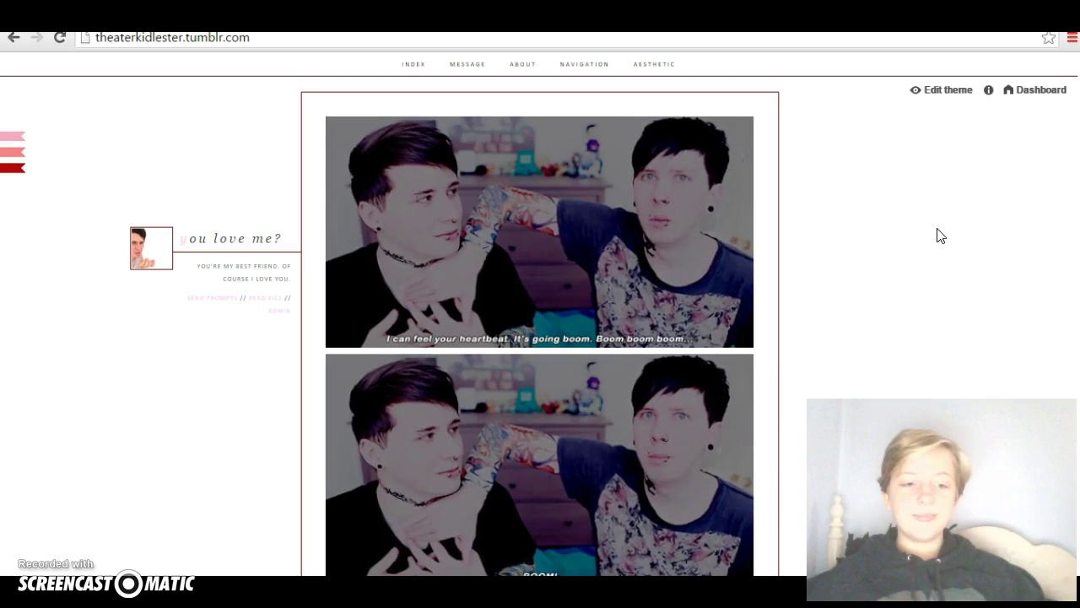
Return to the 'i love you' theme editor and scroll down to the Link 1–4 fields
{"action": "left_click", "coordinate": [933, 215]}
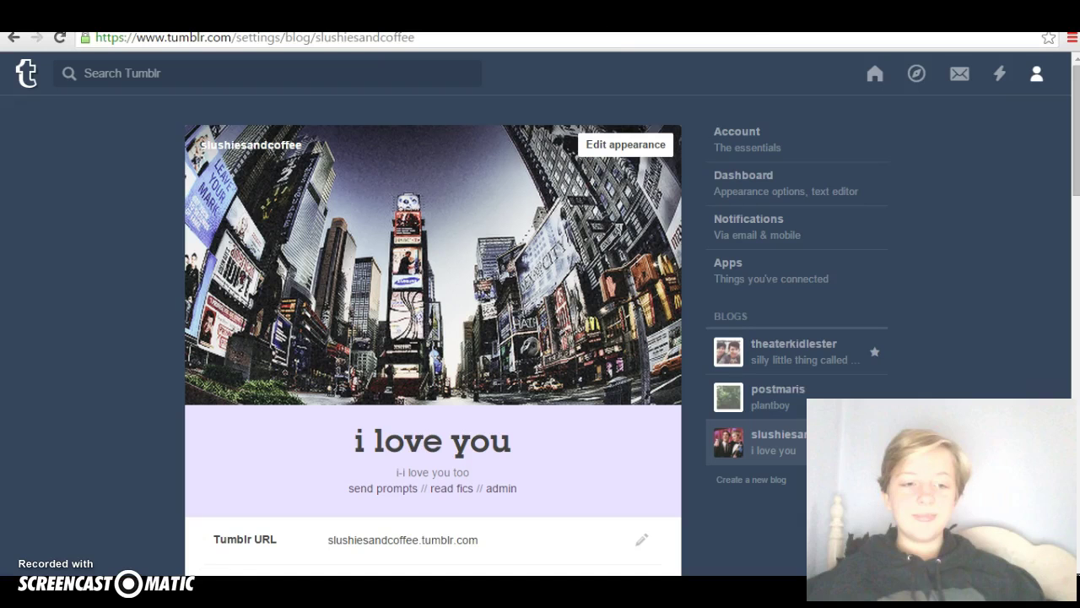
{"action": "left_click", "coordinate": [598, 70]}
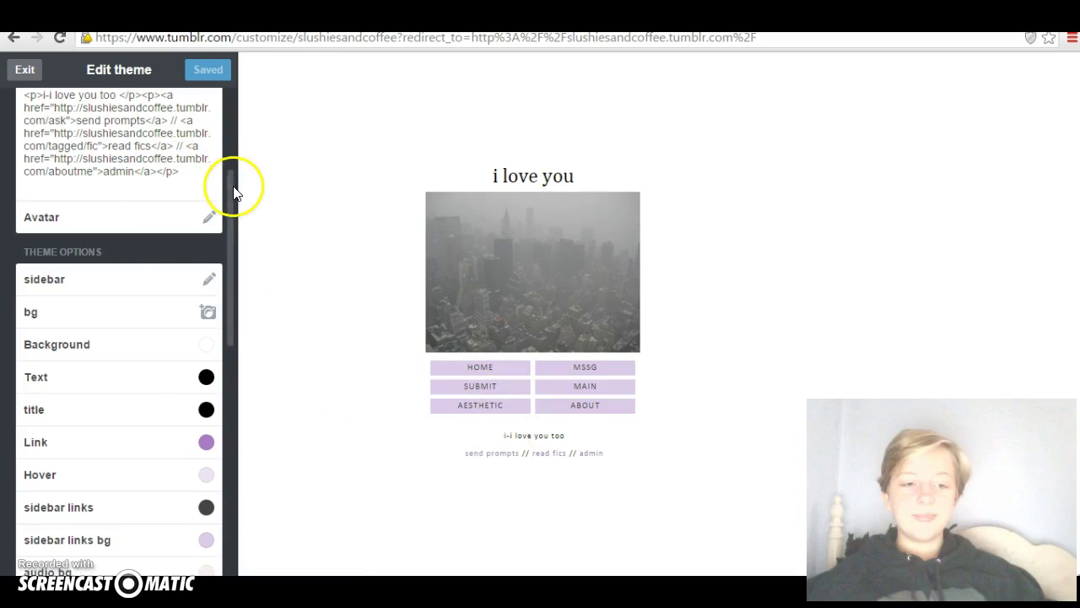
{"action": "left_click_drag", "start_coordinate": [234, 194], "coordinate": [220, 375]}
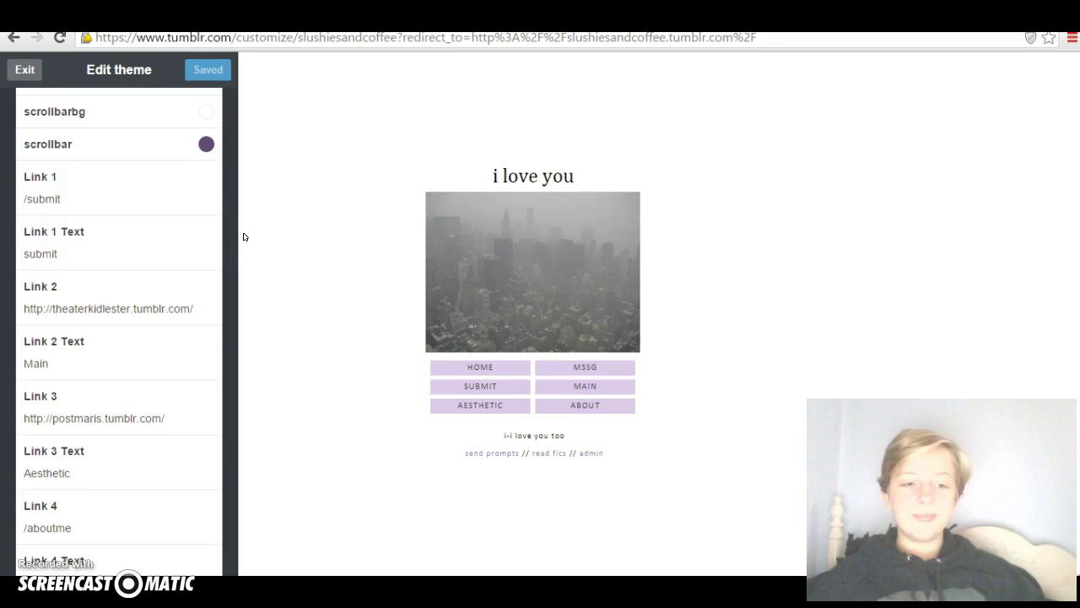
{"action": "left_click", "coordinate": [113, 210]}
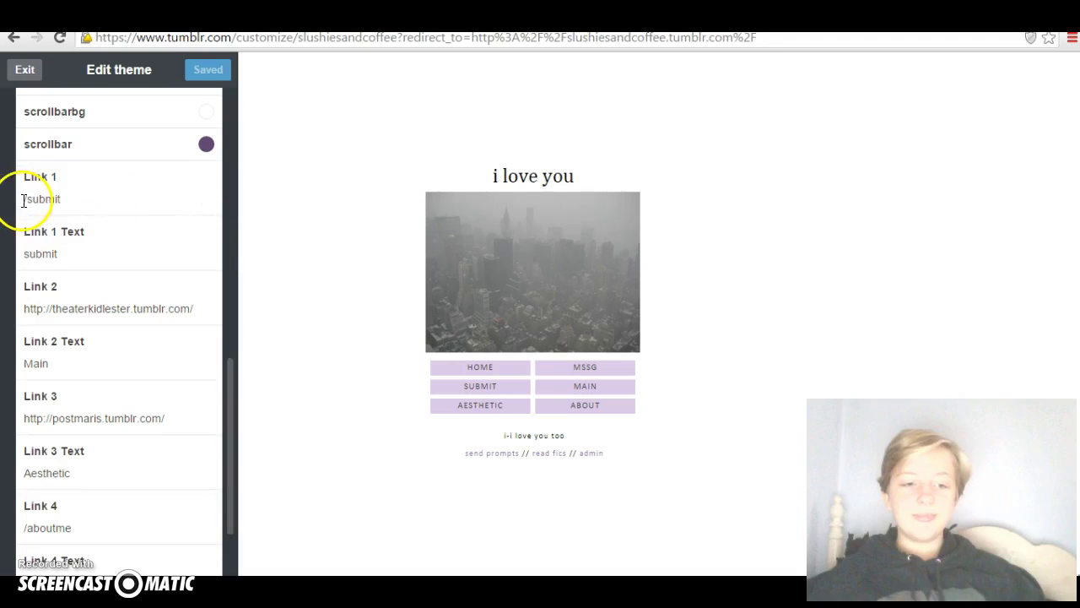
{"action": "left_click", "coordinate": [126, 200]}
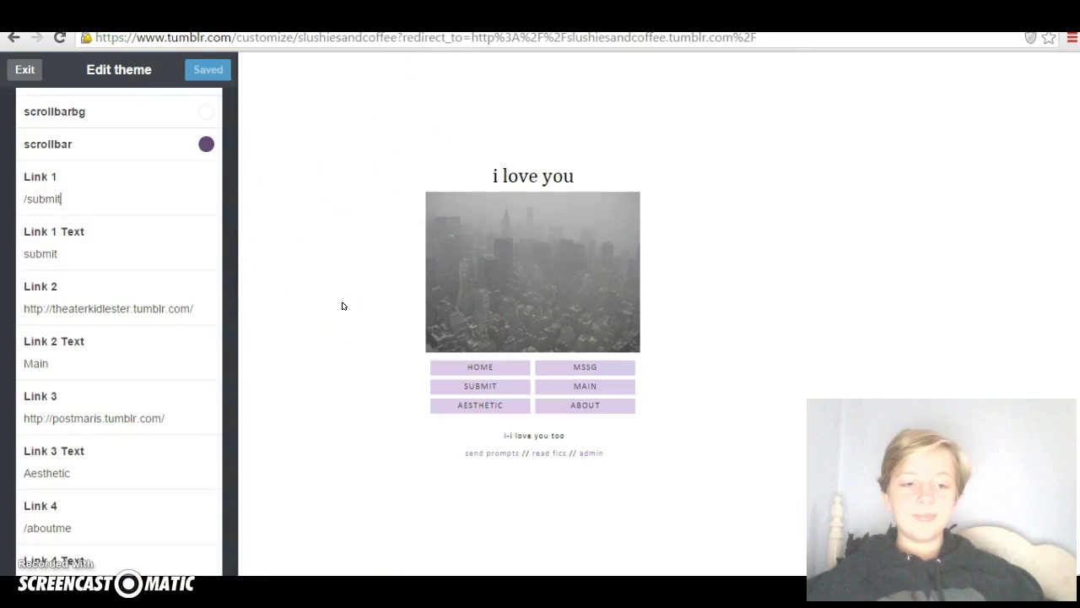
{"action": "left_click", "coordinate": [26, 199]}
{"action": "left_click_drag", "start_coordinate": [229, 377], "coordinate": [229, 380]}
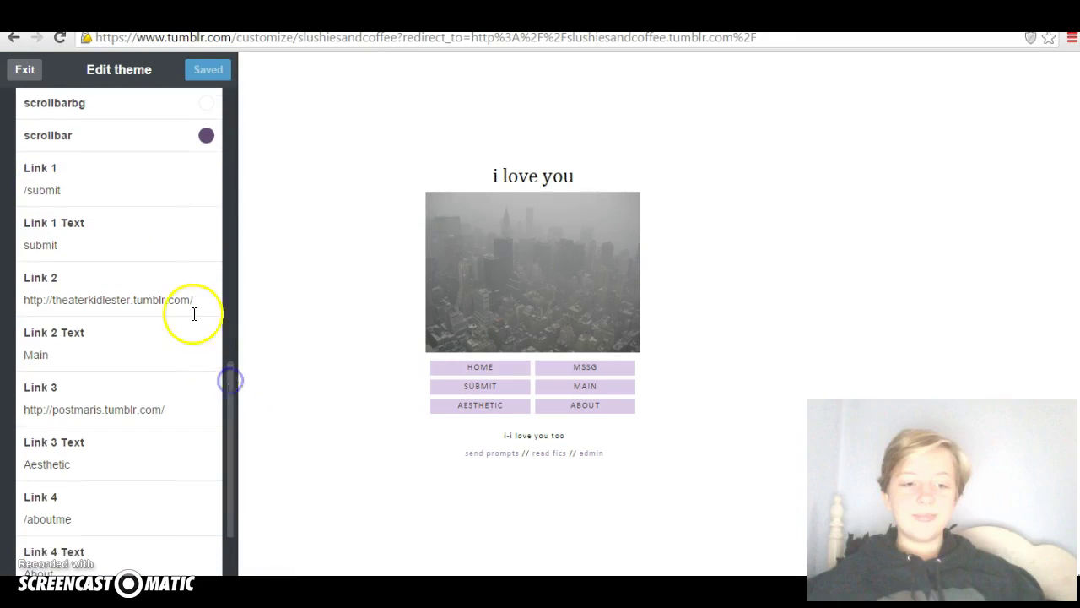
{"action": "left_click", "coordinate": [195, 307]}
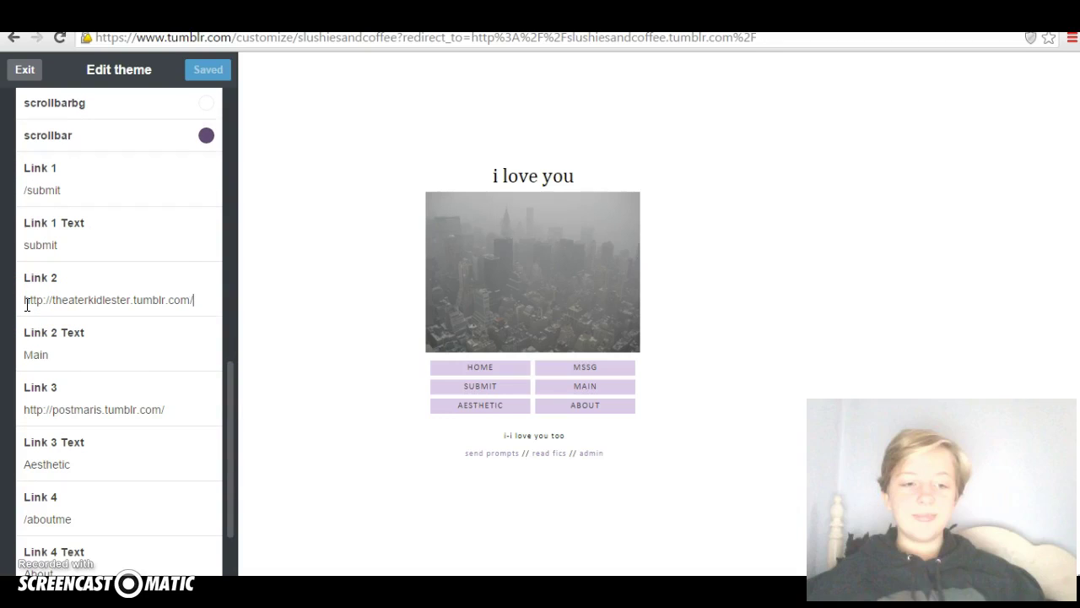
{"action": "left_click_drag", "start_coordinate": [50, 301], "coordinate": [6, 279]}
{"action": "left_click", "coordinate": [322, 201]}
{"action": "left_click_drag", "start_coordinate": [231, 379], "coordinate": [225, 104]}
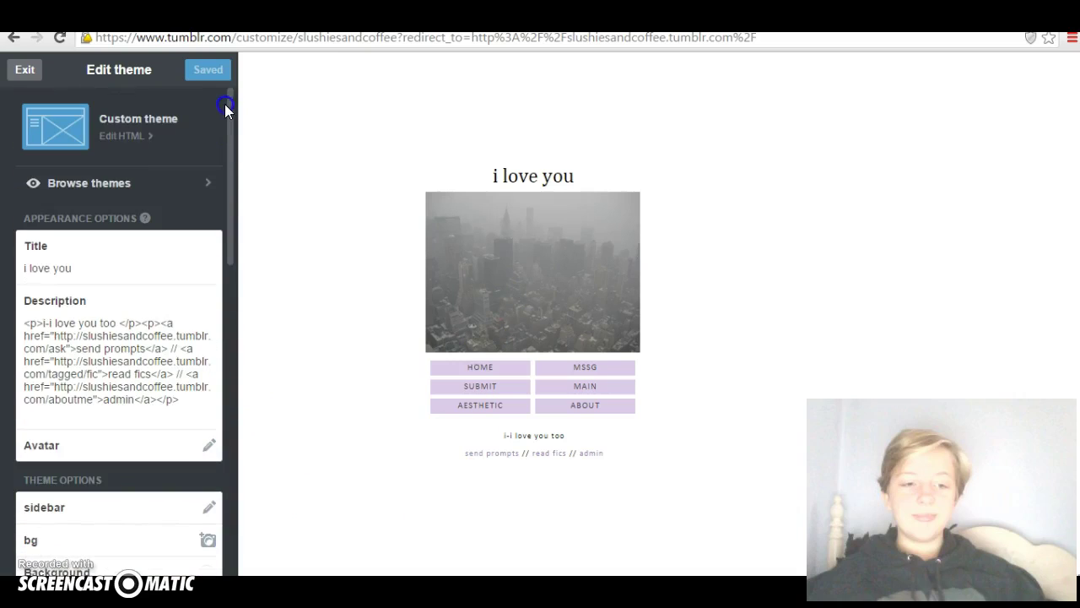
Reopen Edit HTML, locate the Google Fonts link on line 45, then switch to Google Fonts
{"action": "left_click", "coordinate": [140, 135]}
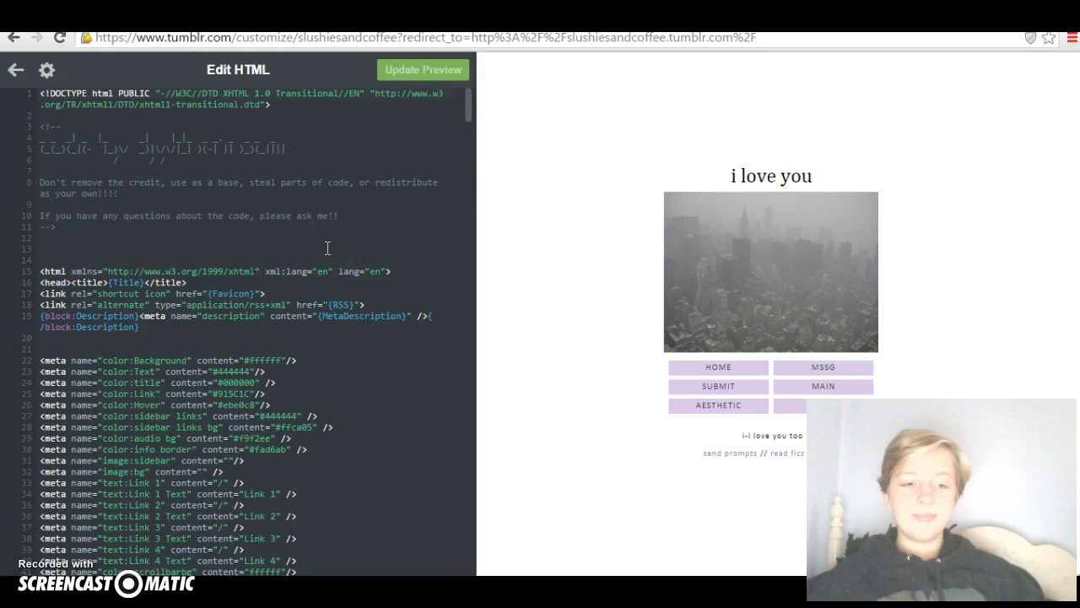
{"action": "left_click_drag", "start_coordinate": [469, 107], "coordinate": [468, 120]}
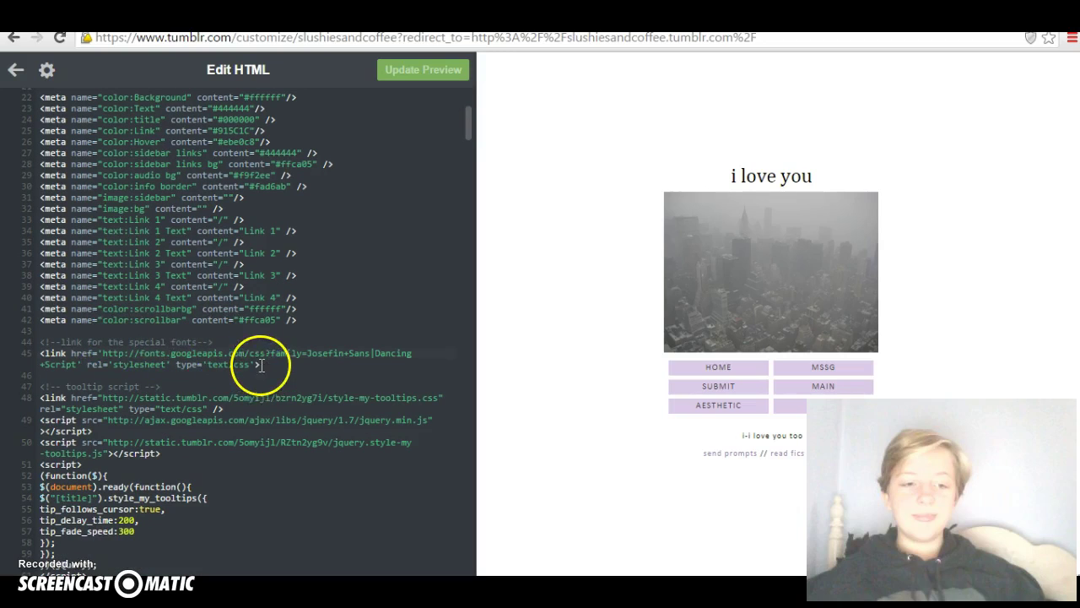
{"action": "left_click", "coordinate": [197, 373]}
{"action": "left_click_drag", "start_coordinate": [198, 373], "coordinate": [46, 353]}
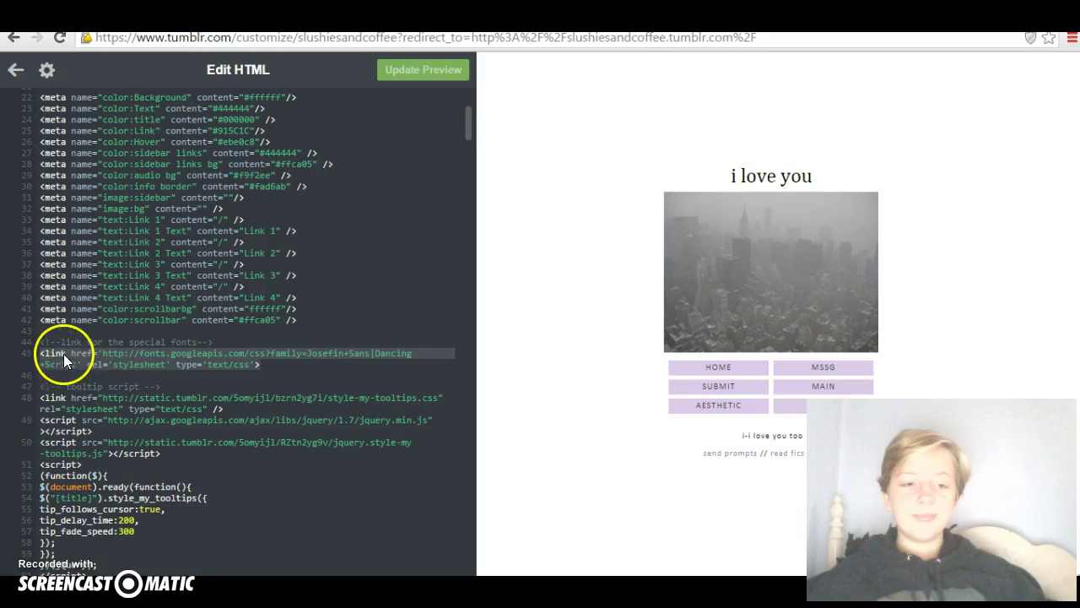
{"action": "left_click", "coordinate": [67, 354]}
{"action": "key", "text": "ctrl+Tab"}
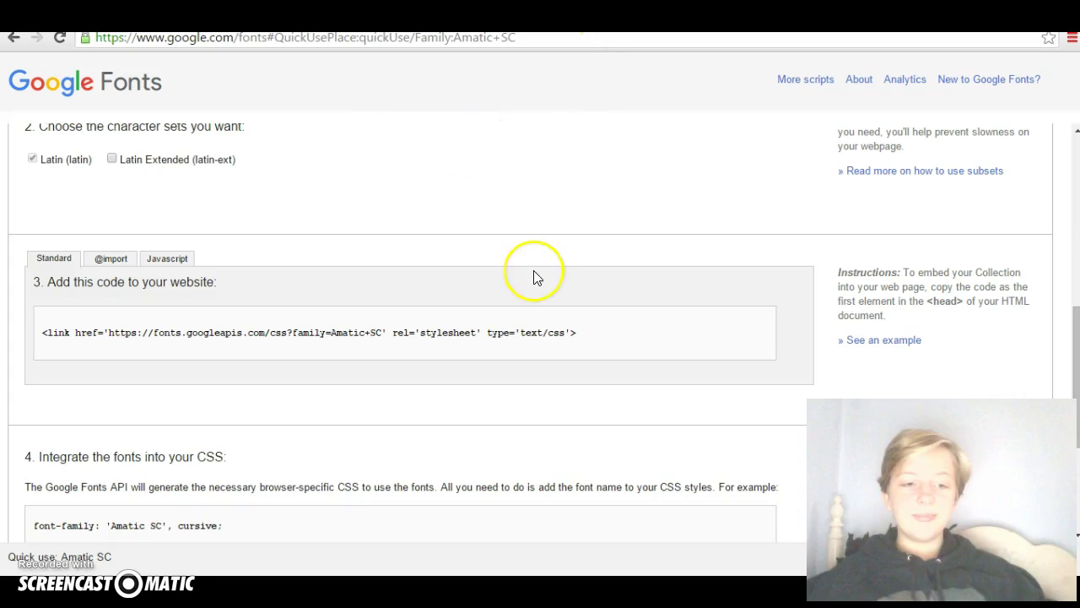
Return to the Google Fonts list and open Amatic SC's quick-use page
{"action": "left_click", "coordinate": [17, 40]}
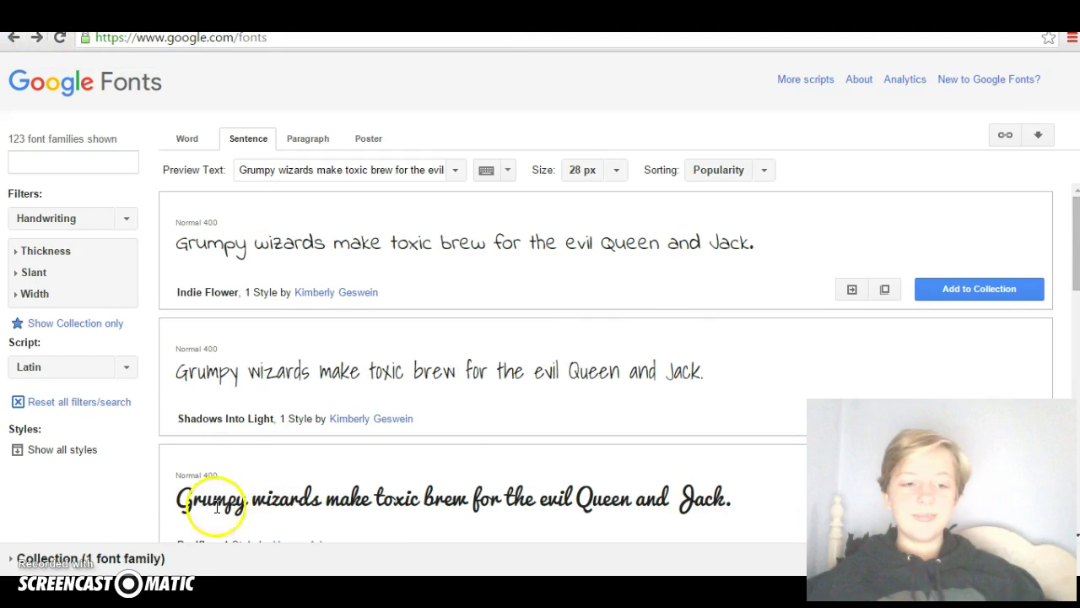
{"action": "left_click", "coordinate": [35, 44]}
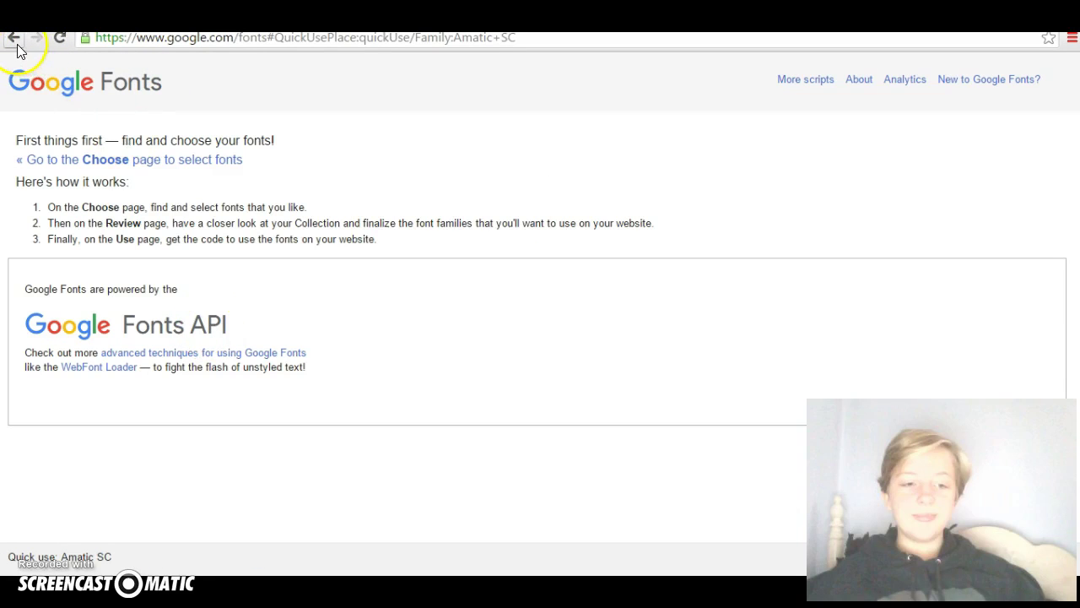
{"action": "left_click", "coordinate": [14, 39]}
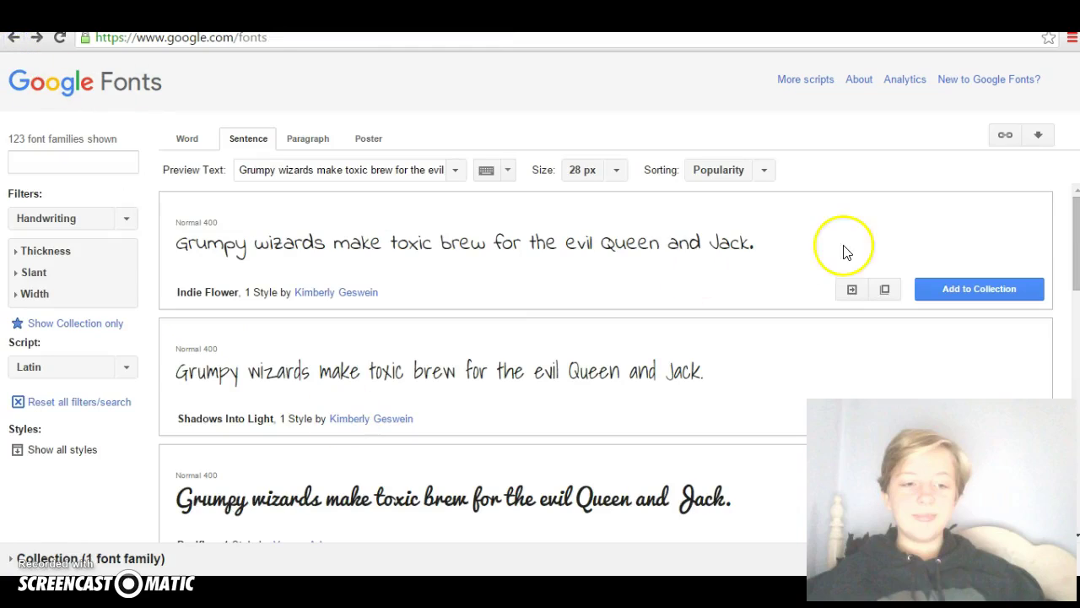
{"action": "left_click_drag", "start_coordinate": [1068, 235], "coordinate": [1044, 344]}
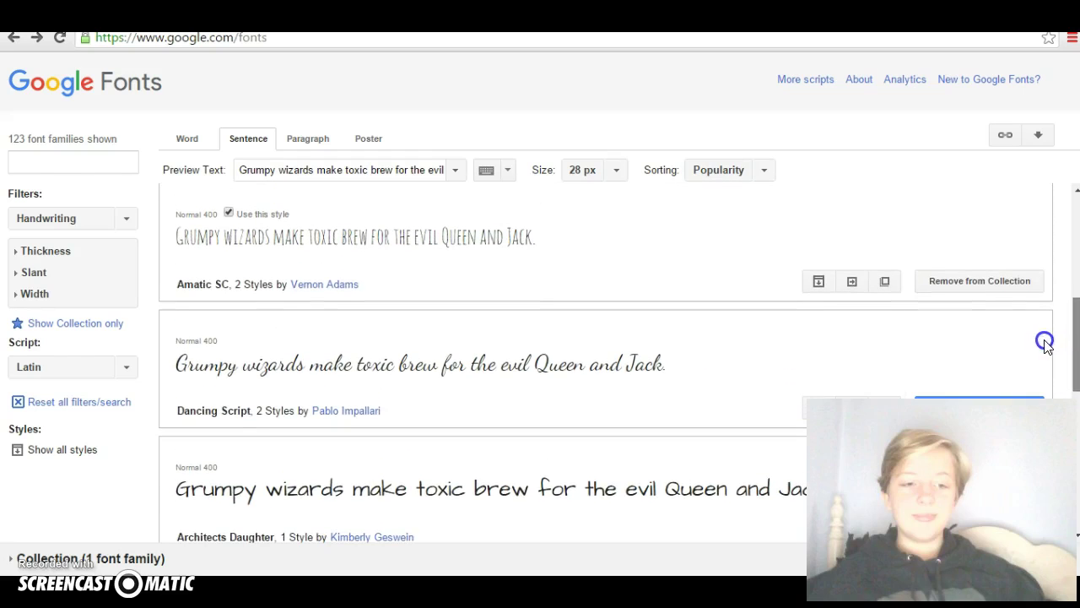
{"action": "left_click", "coordinate": [849, 282]}
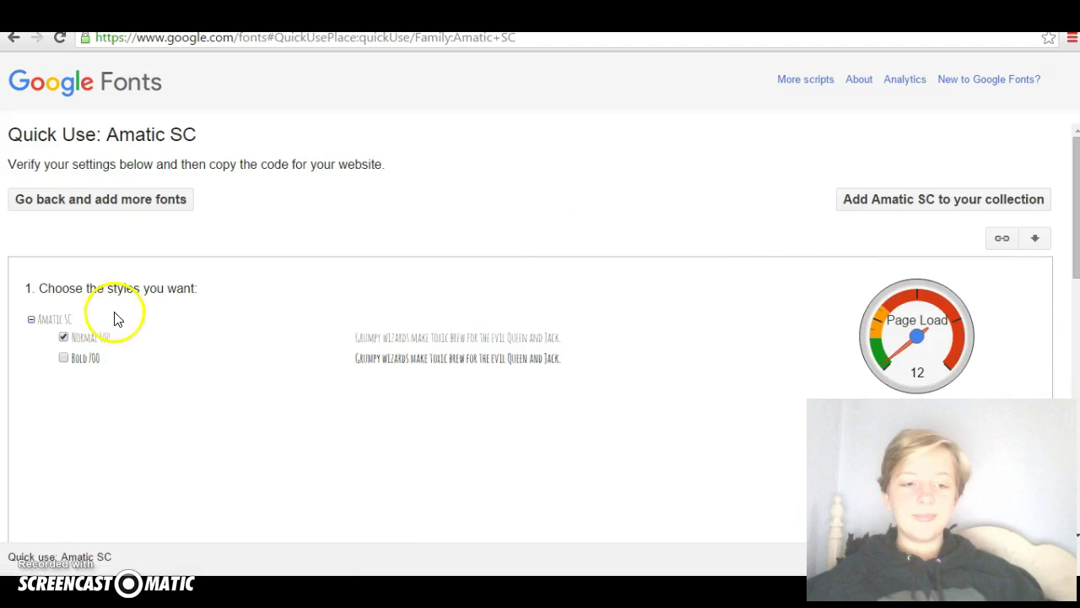
Keep only Amatic SC's Bold 700 style and select the generated <link> code
{"action": "left_click", "coordinate": [91, 359]}
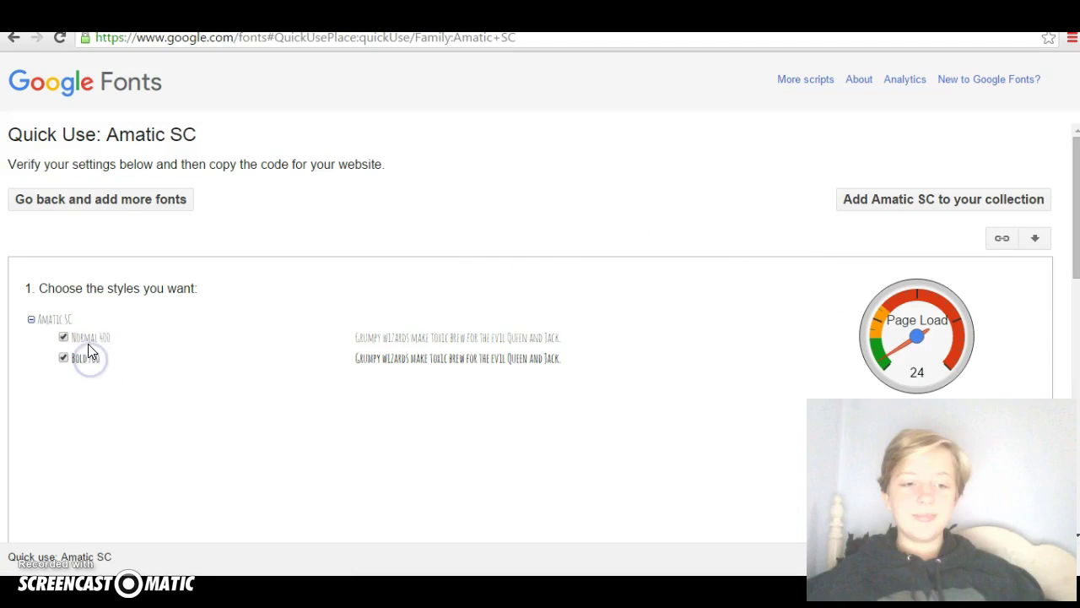
{"action": "left_click", "coordinate": [84, 341]}
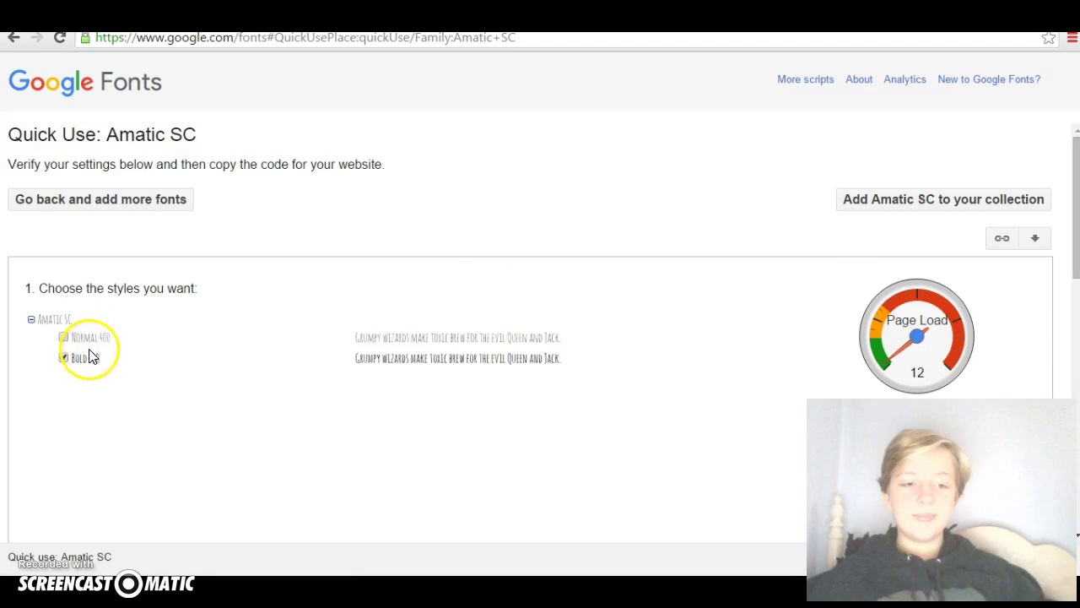
{"action": "left_click", "coordinate": [89, 337]}
{"action": "left_click", "coordinate": [87, 338]}
{"action": "left_click_drag", "start_coordinate": [1064, 229], "coordinate": [1043, 398]}
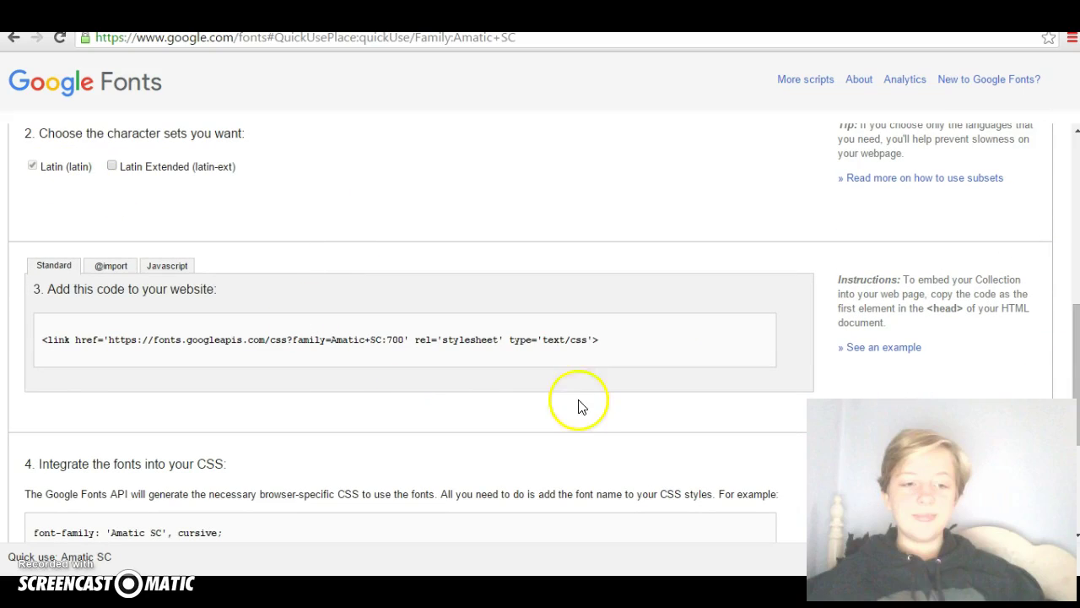
{"action": "left_click_drag", "start_coordinate": [605, 339], "coordinate": [35, 339]}
{"action": "key", "text": "ctrl+c"}
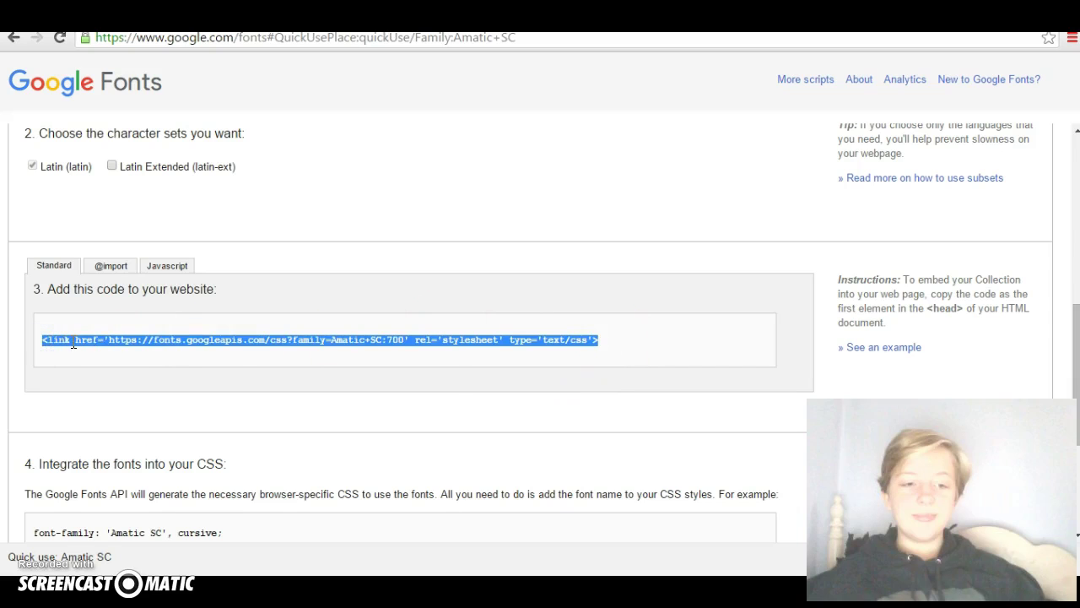
{"action": "right_click", "coordinate": [71, 340]}
Replace the old font link on line 45 with the Amatic SC 700 link, update the preview and save
{"action": "left_click", "coordinate": [99, 353]}
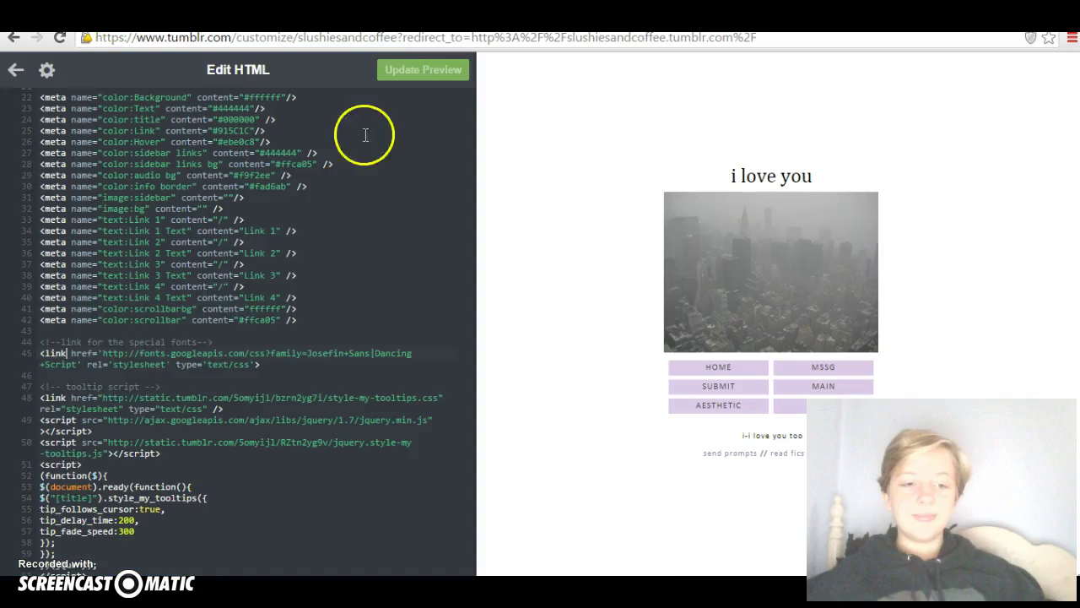
{"action": "left_click", "coordinate": [69, 353]}
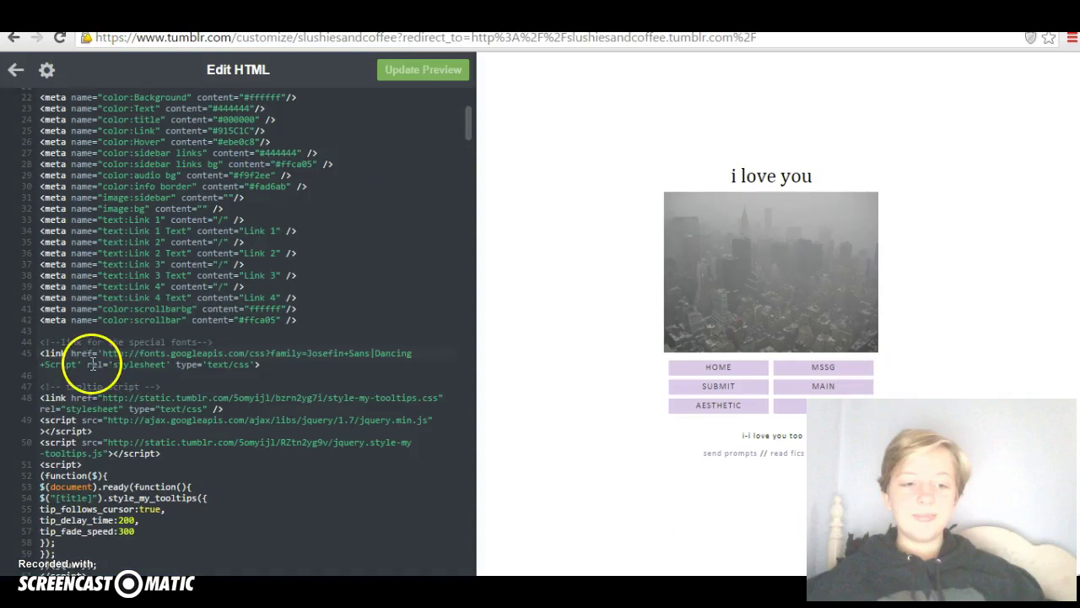
{"action": "left_click_drag", "start_coordinate": [331, 370], "coordinate": [37, 352]}
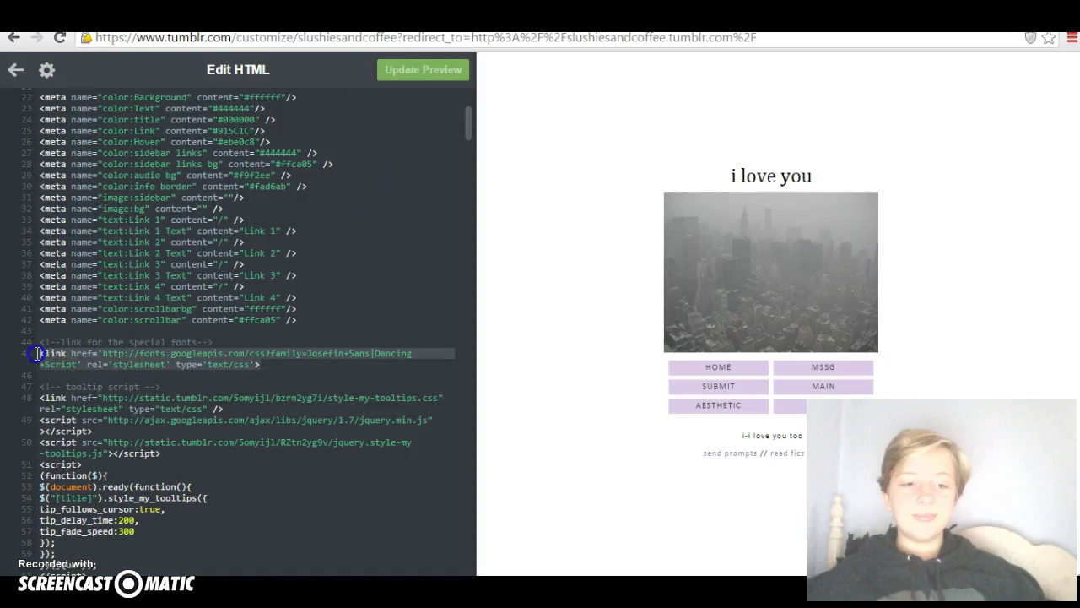
{"action": "key", "text": "BackSpace"}
{"action": "right_click", "coordinate": [68, 348]}
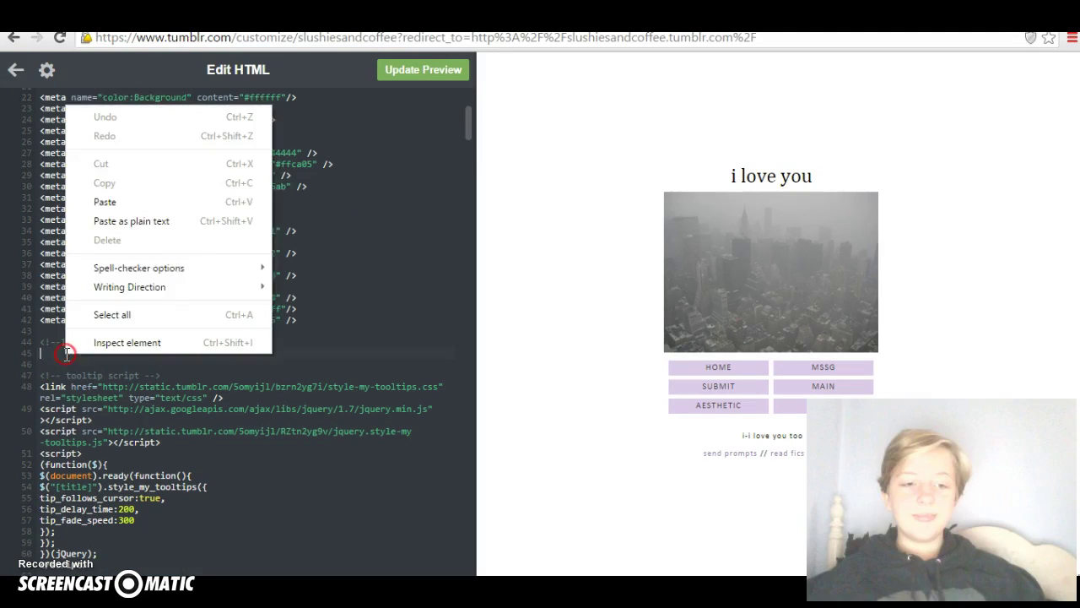
{"action": "left_click", "coordinate": [105, 202]}
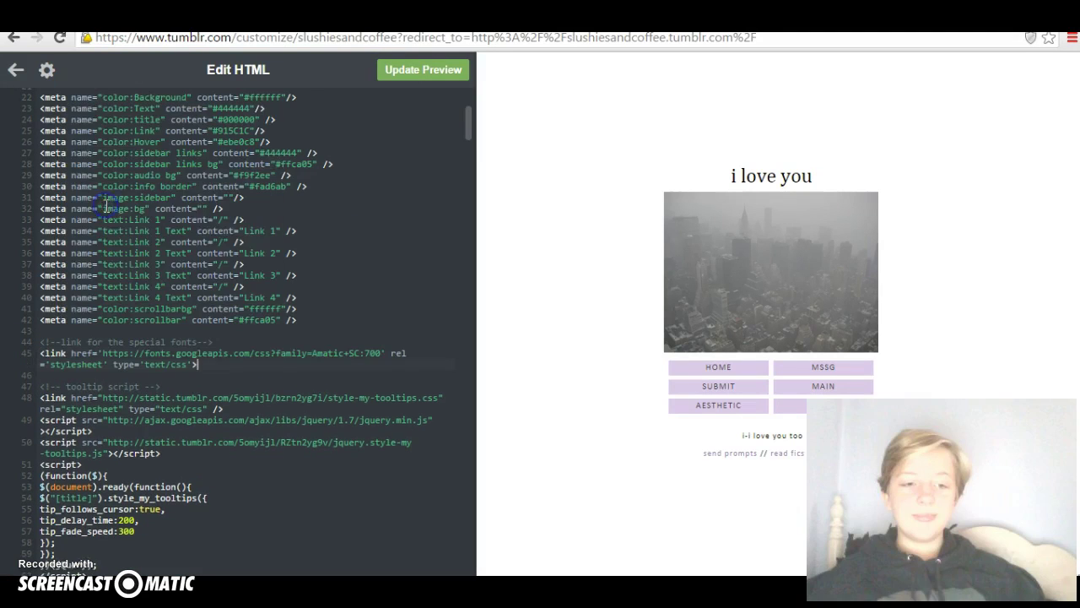
{"action": "left_click", "coordinate": [396, 72]}
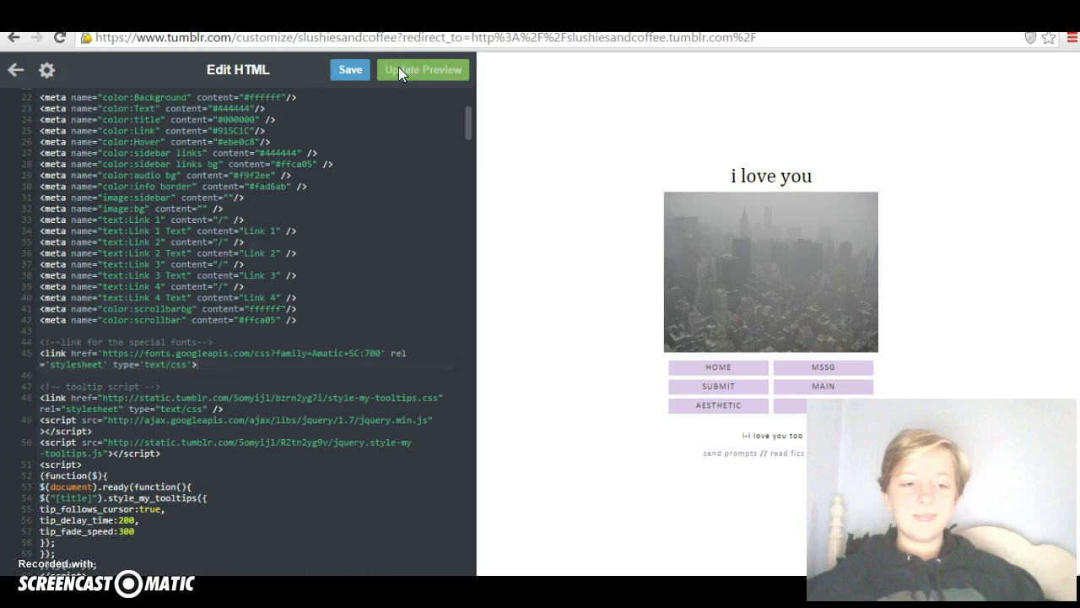
{"action": "left_click", "coordinate": [350, 70]}
Close the HTML and theme editors to view the live 'i love you' blog with lilac links
{"action": "left_click", "coordinate": [17, 70]}
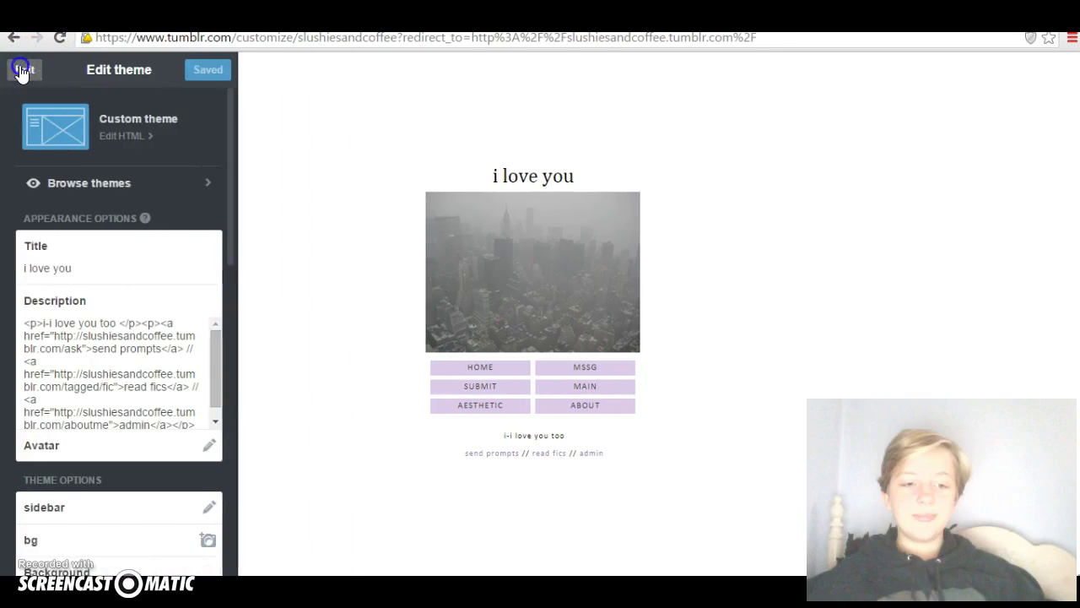
{"action": "left_click", "coordinate": [22, 71]}
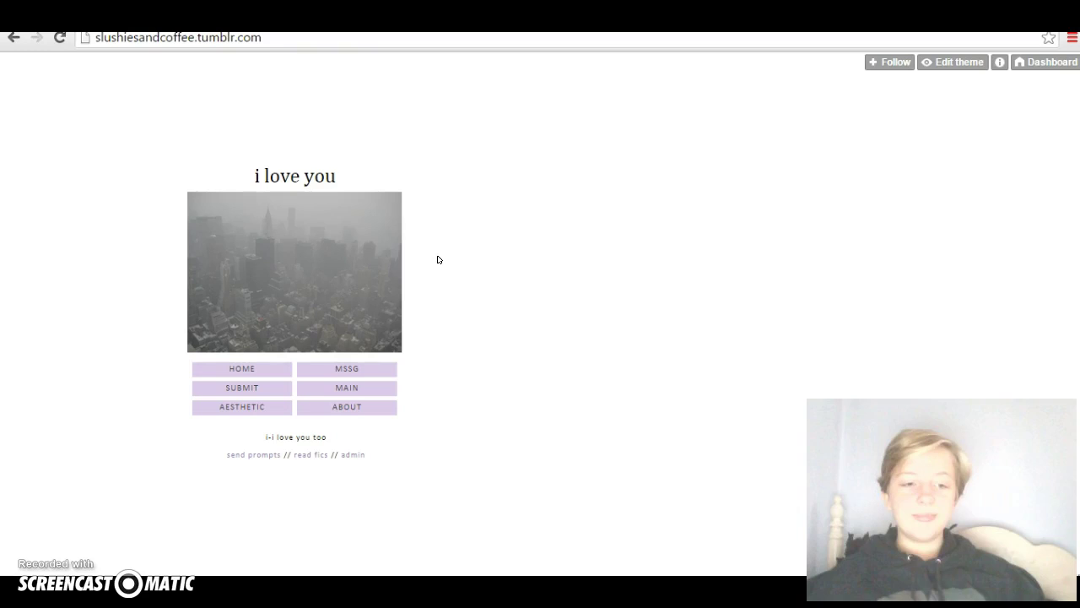
{"action": "left_click", "coordinate": [540, 163]}
{"action": "left_click", "coordinate": [969, 281]}
{"action": "left_click", "coordinate": [626, 379]}
{"action": "left_click", "coordinate": [337, 559]}
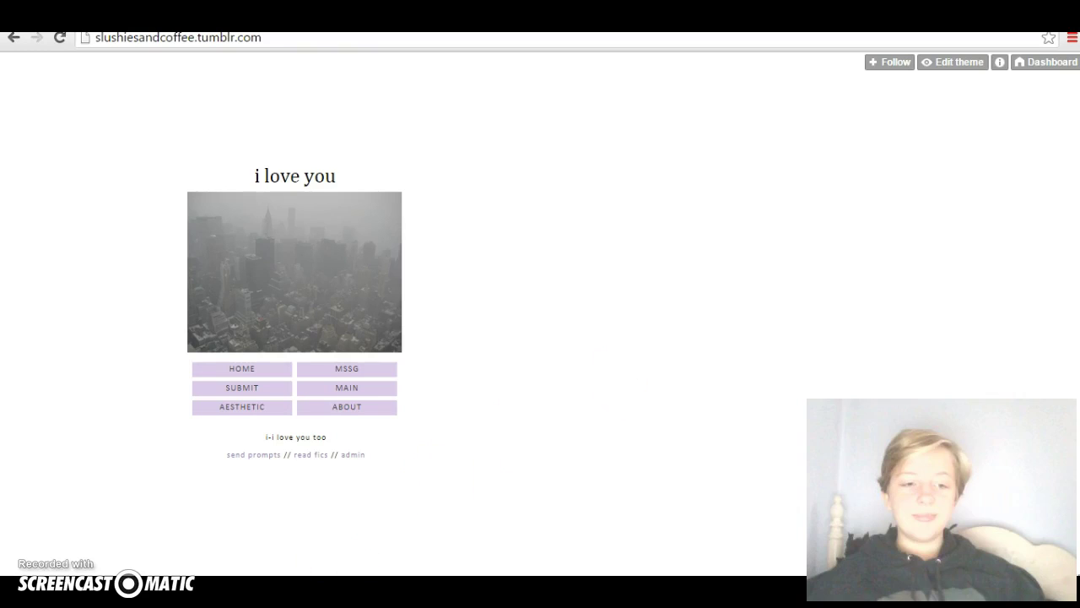